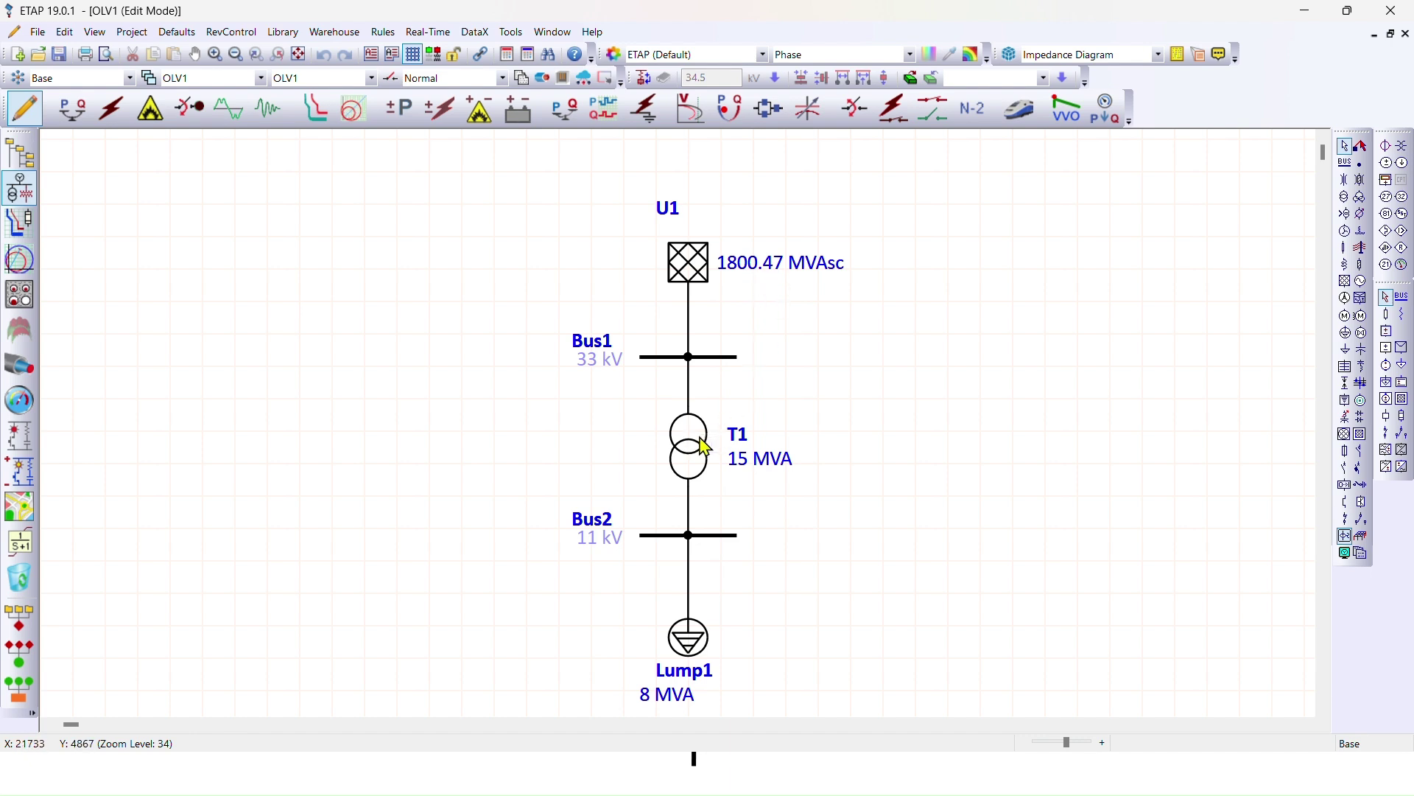
pyautogui.doubleClick(694, 461)
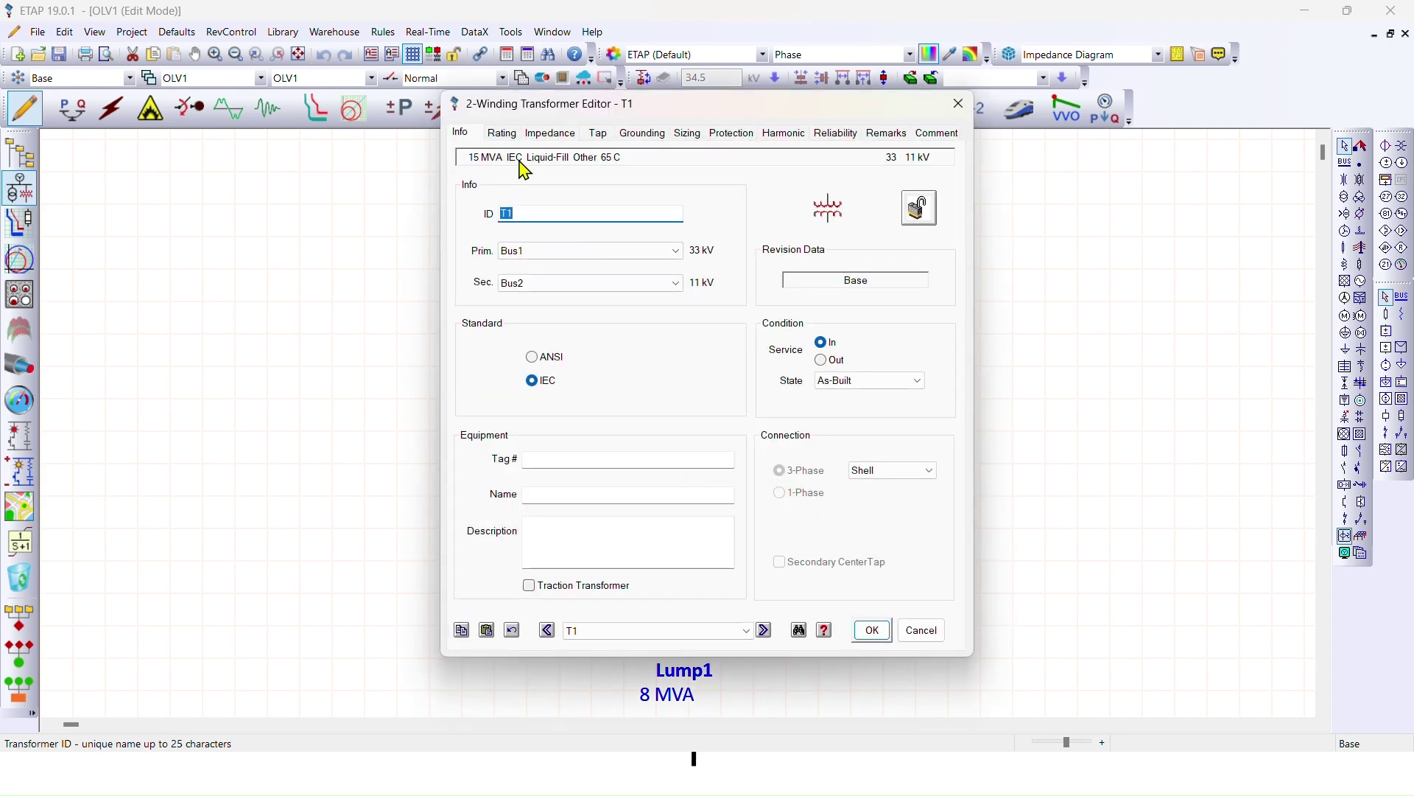
pyautogui.click(540, 137)
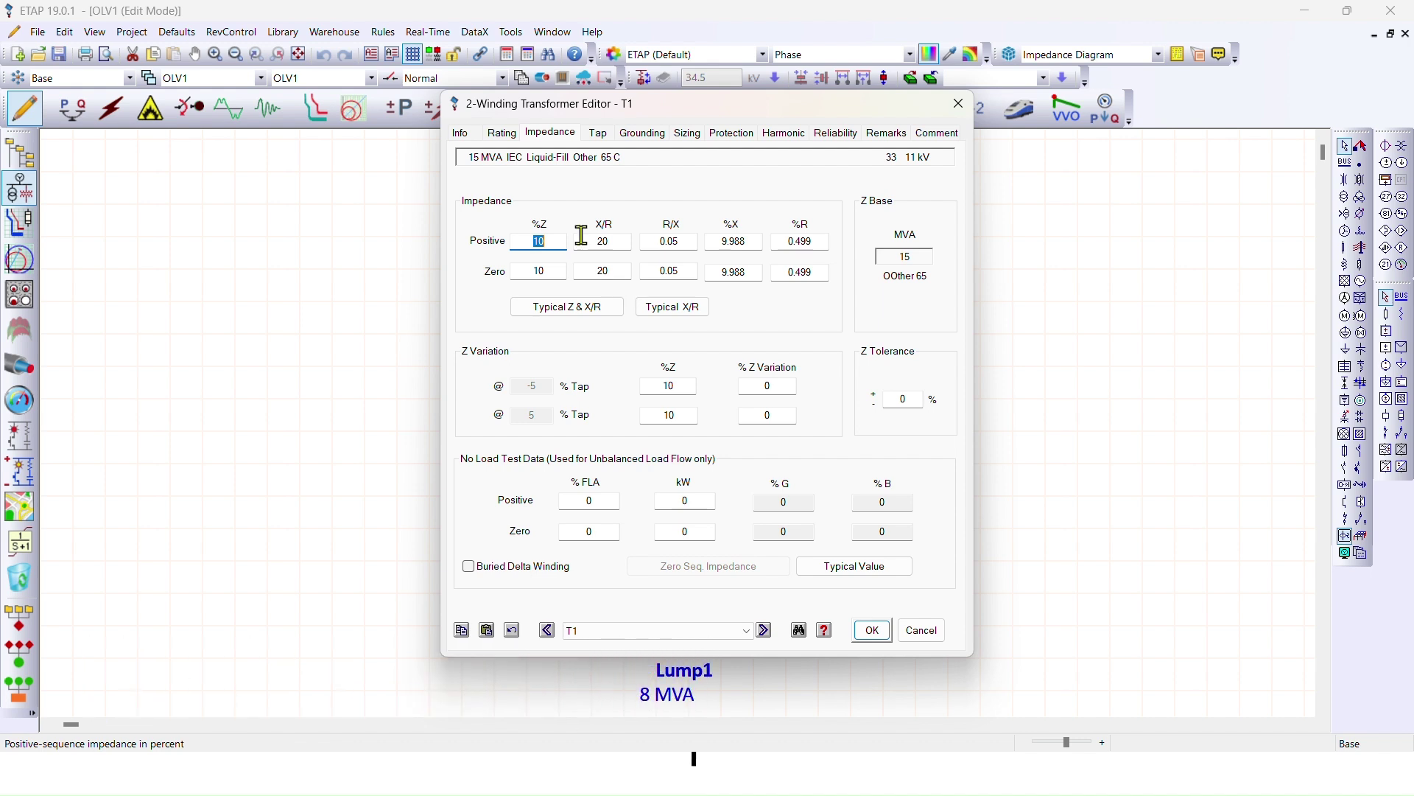
pyautogui.click(504, 132)
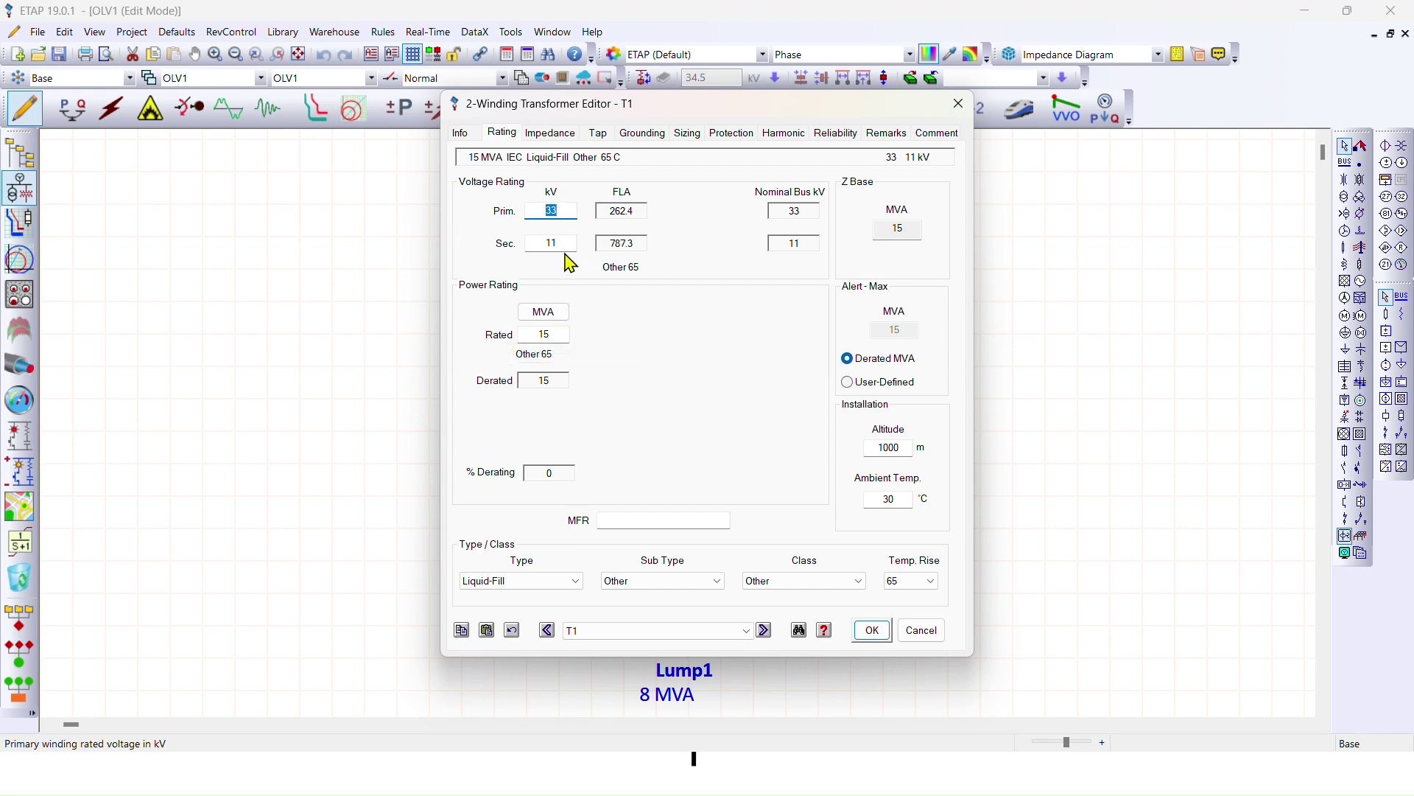
pyautogui.click(873, 631)
pyautogui.doubleClick(695, 641)
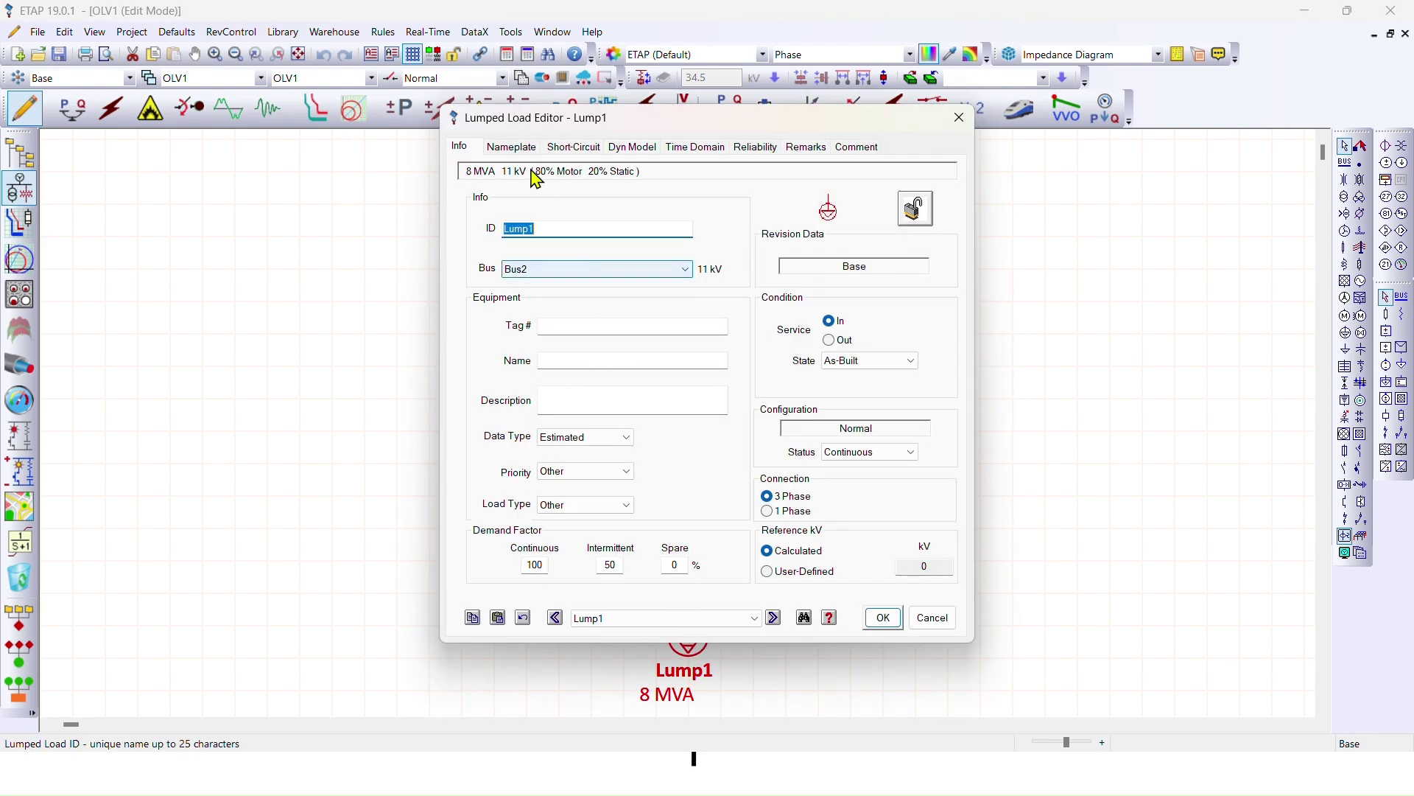
pyautogui.click(510, 148)
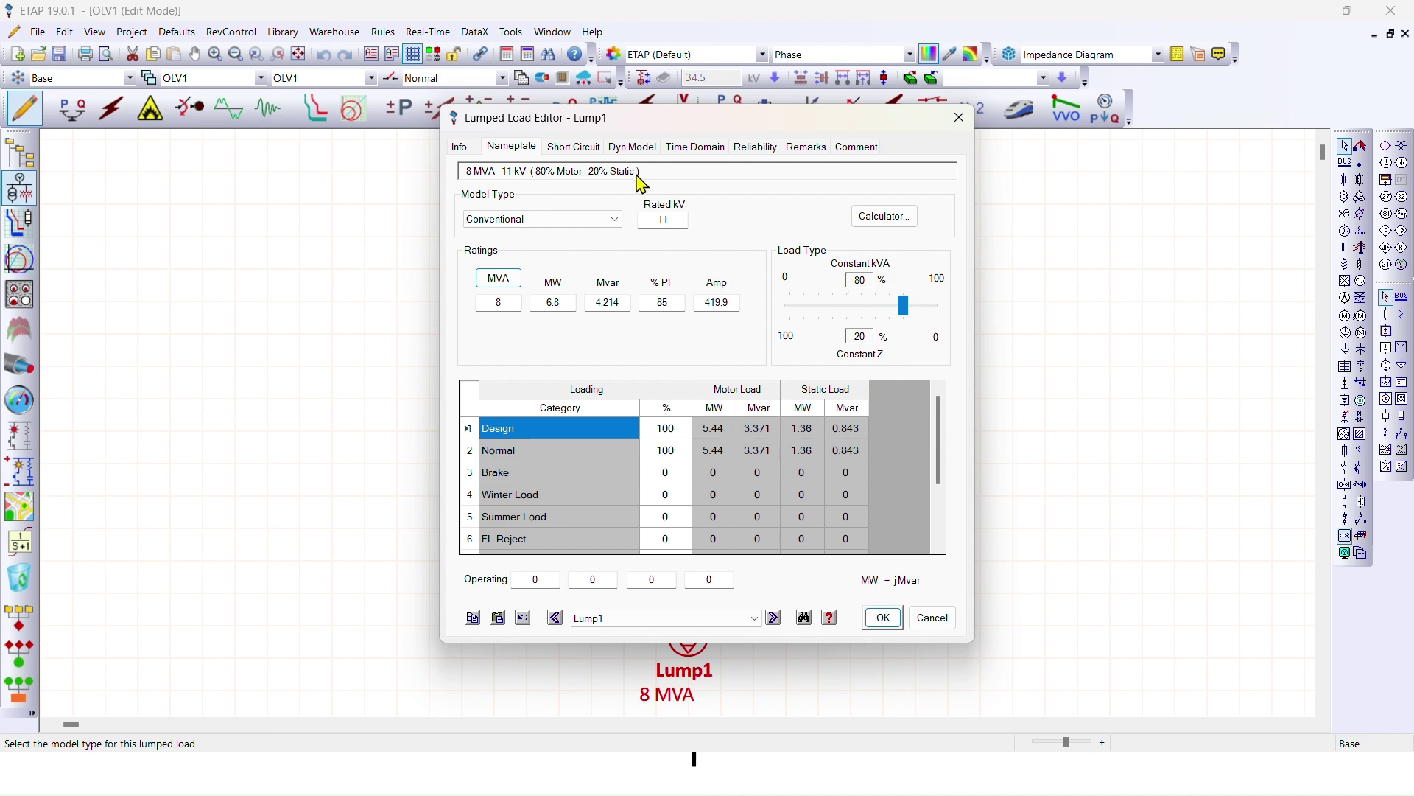
pyautogui.click(883, 622)
pyautogui.click(915, 521)
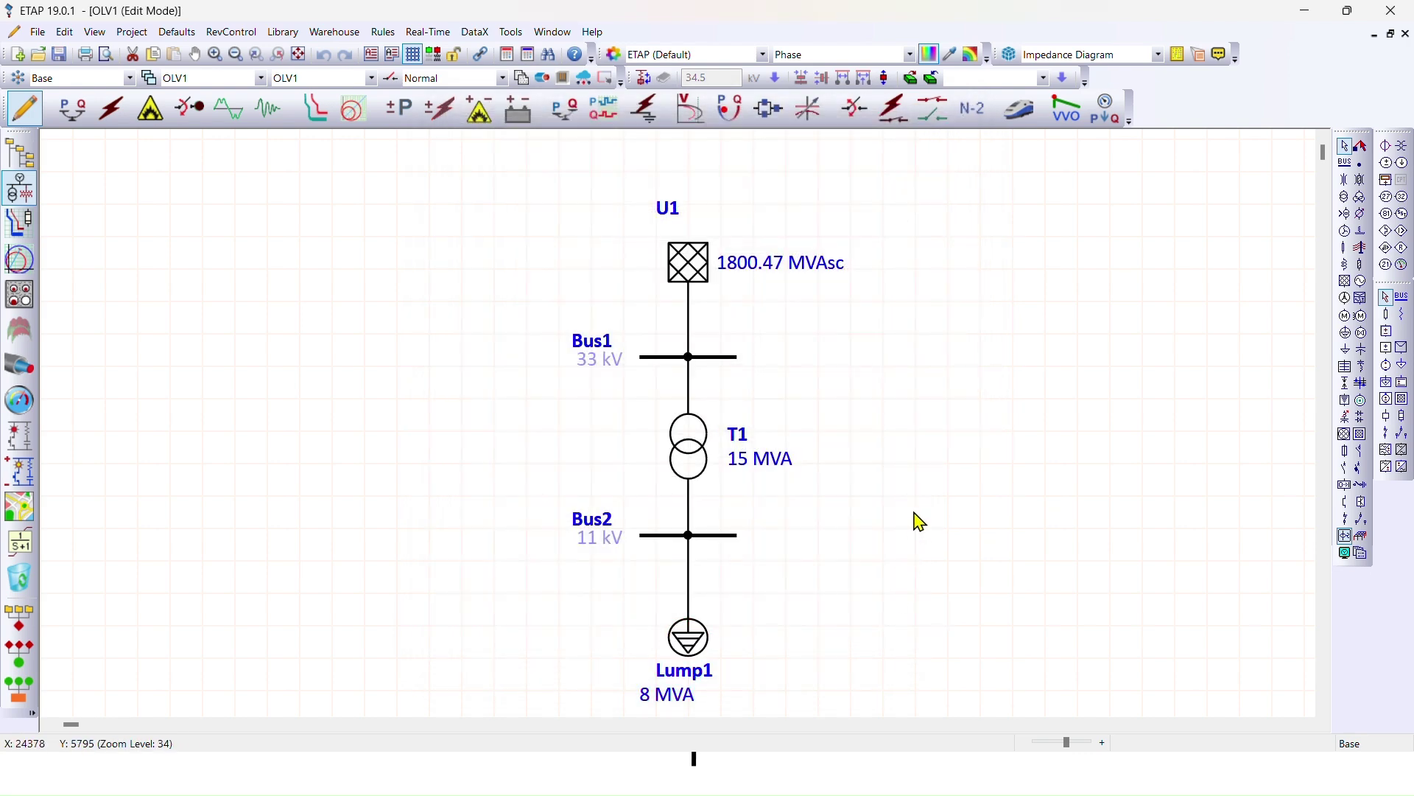
# Switch OLV1 to Short-Circuit Analysis mode and confirm study case SC faults Bus1 and Bus2
pyautogui.click(111, 124)
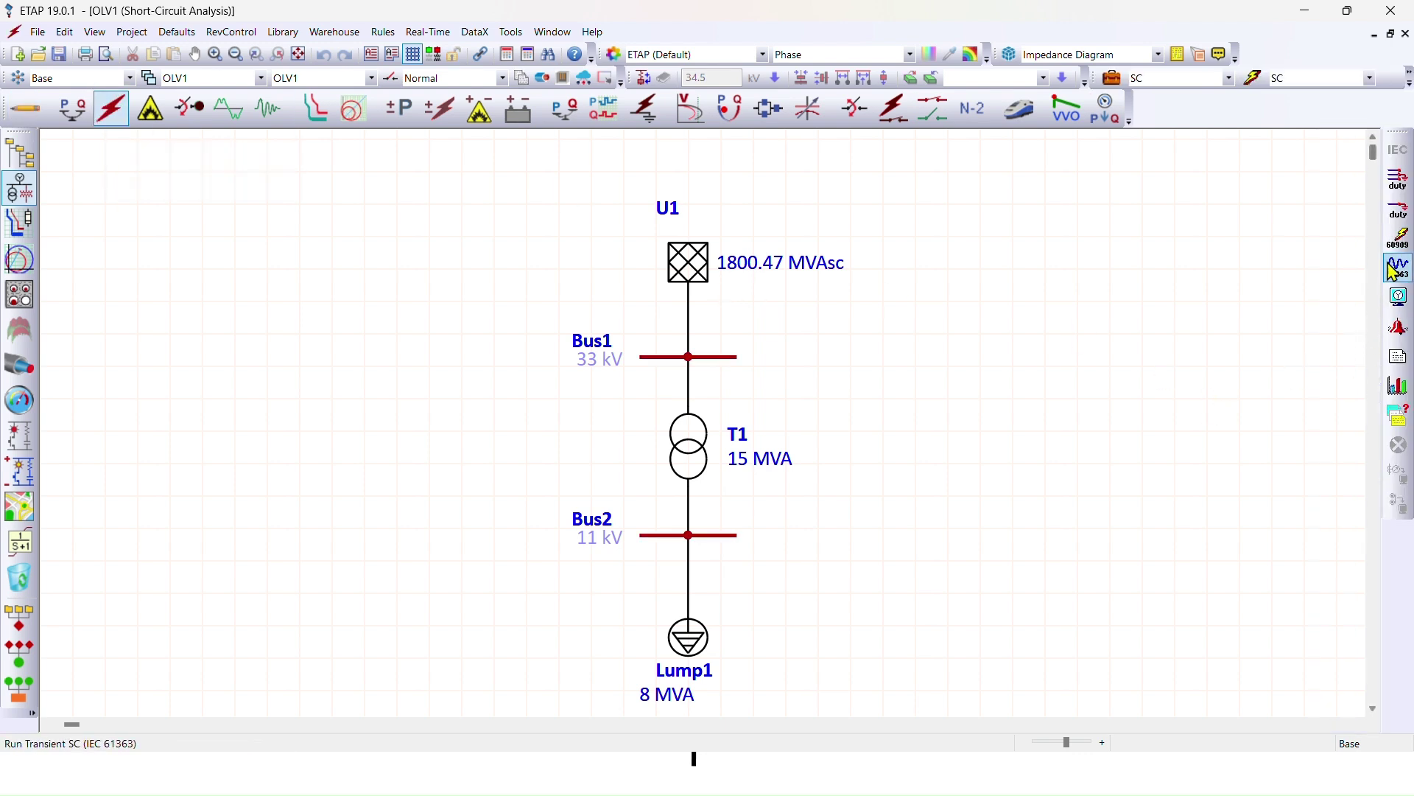
pyautogui.click(1112, 77)
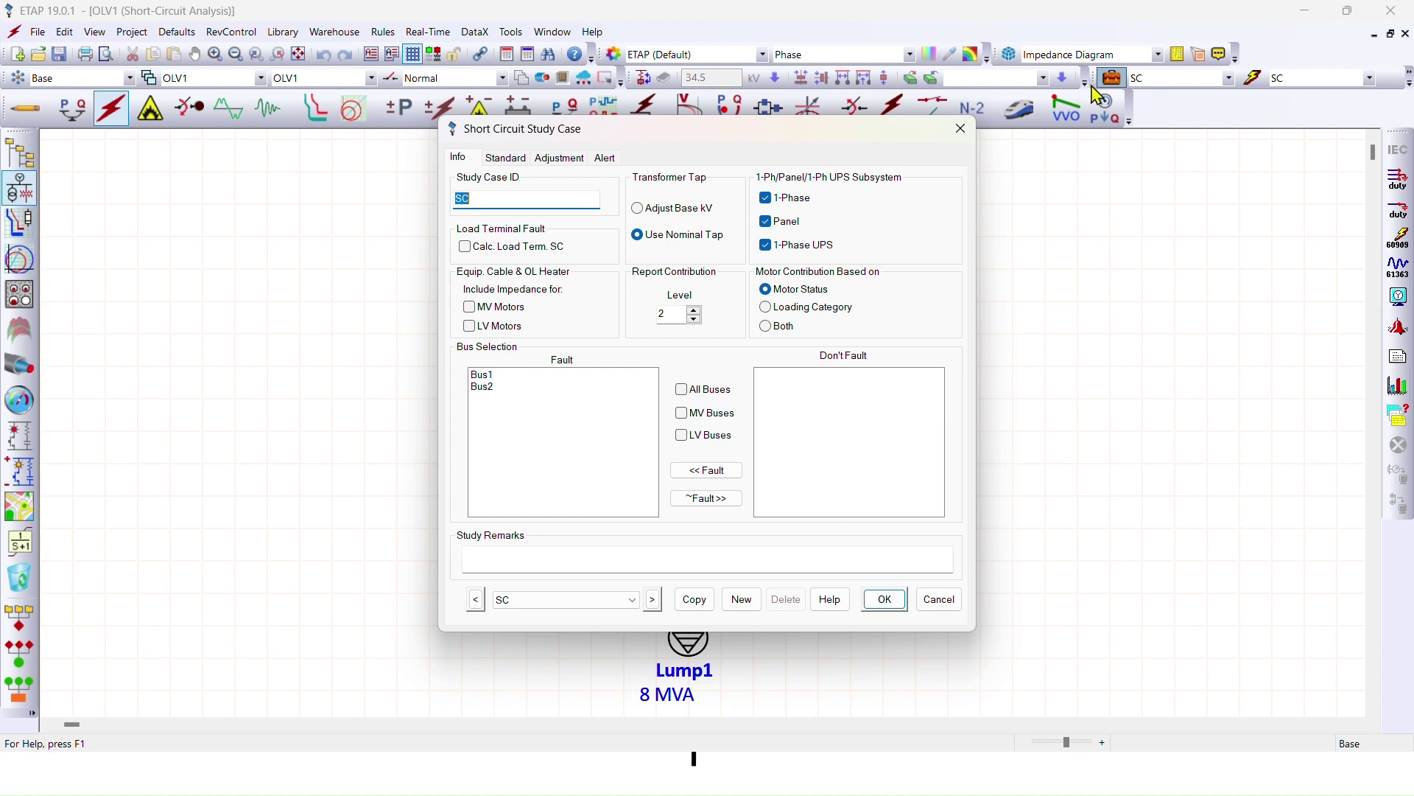
pyautogui.click(961, 128)
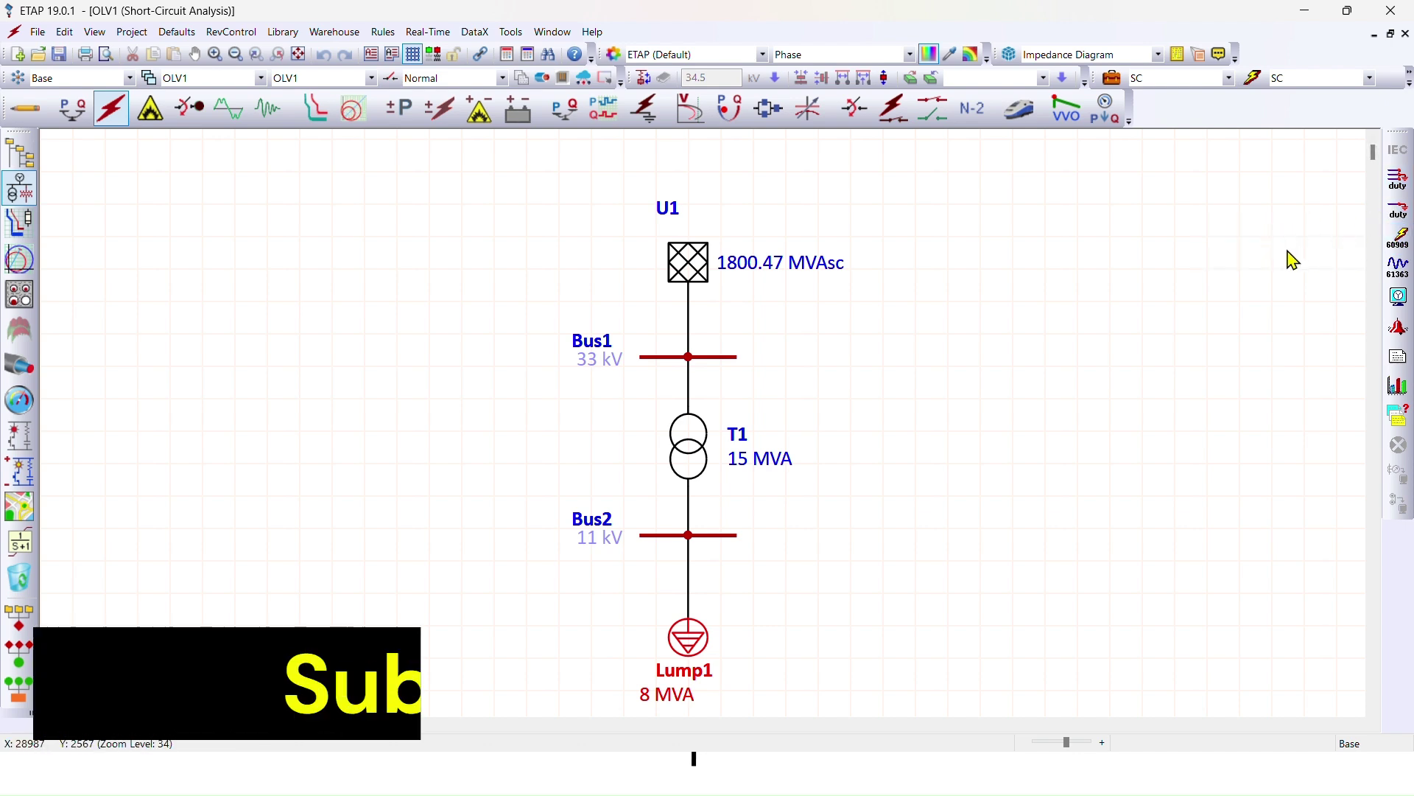
# Run the IEC 60909 LG, LL, LLG and 3-phase fault study: Bus1 32.129 kA, Bus2 10.437 kA
pyautogui.click(1398, 251)
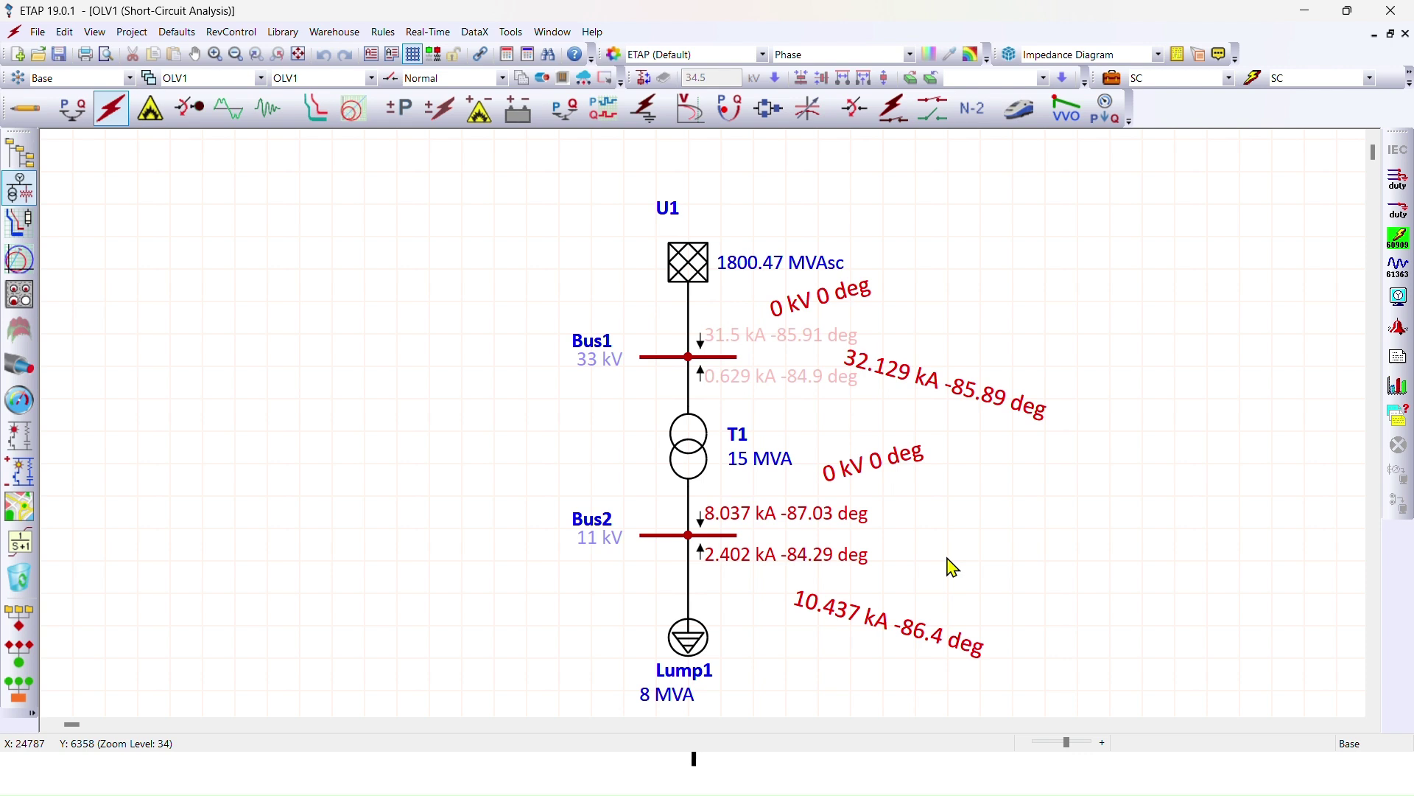
# In the Report Manager, select only the Complete report and set the output format to PDF
pyautogui.click(1397, 359)
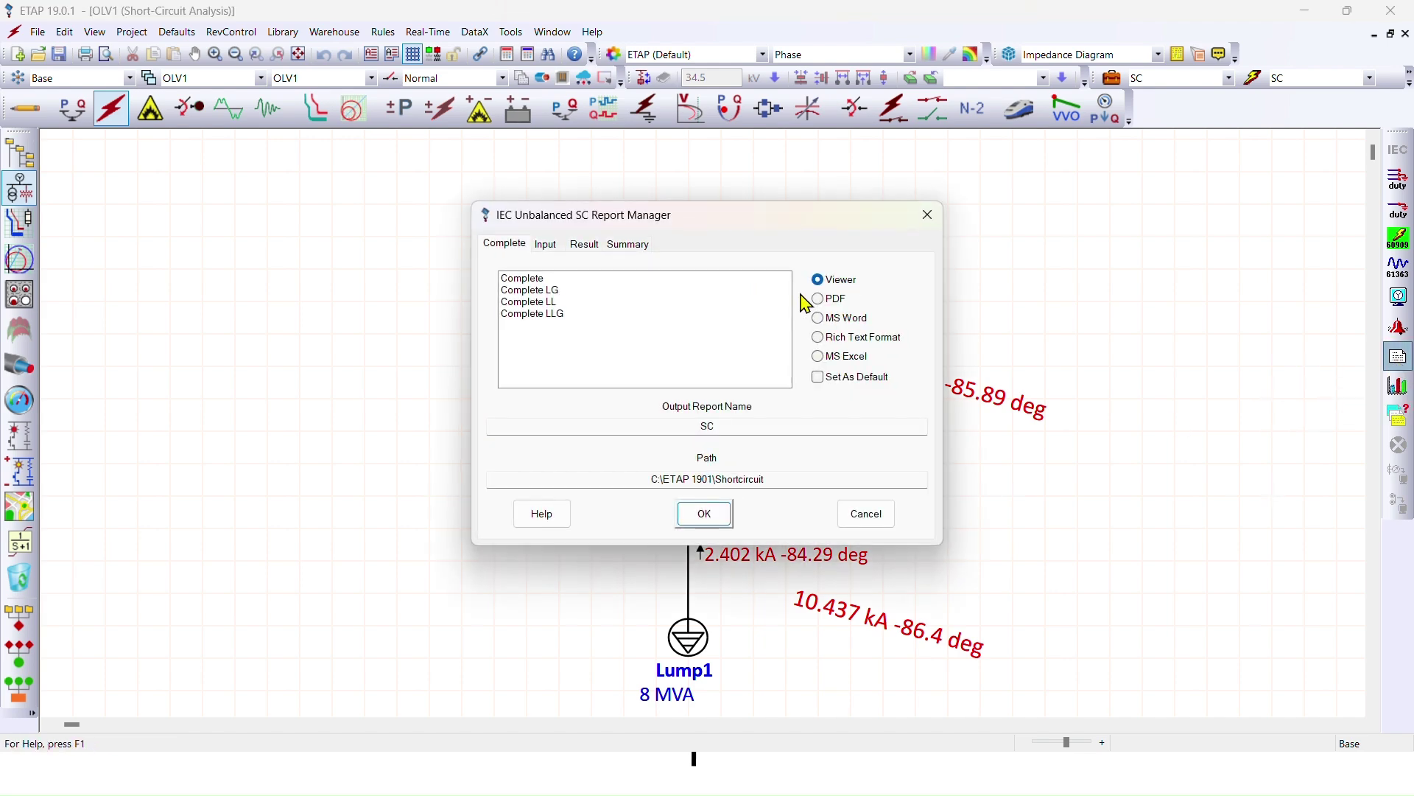
pyautogui.click(513, 294)
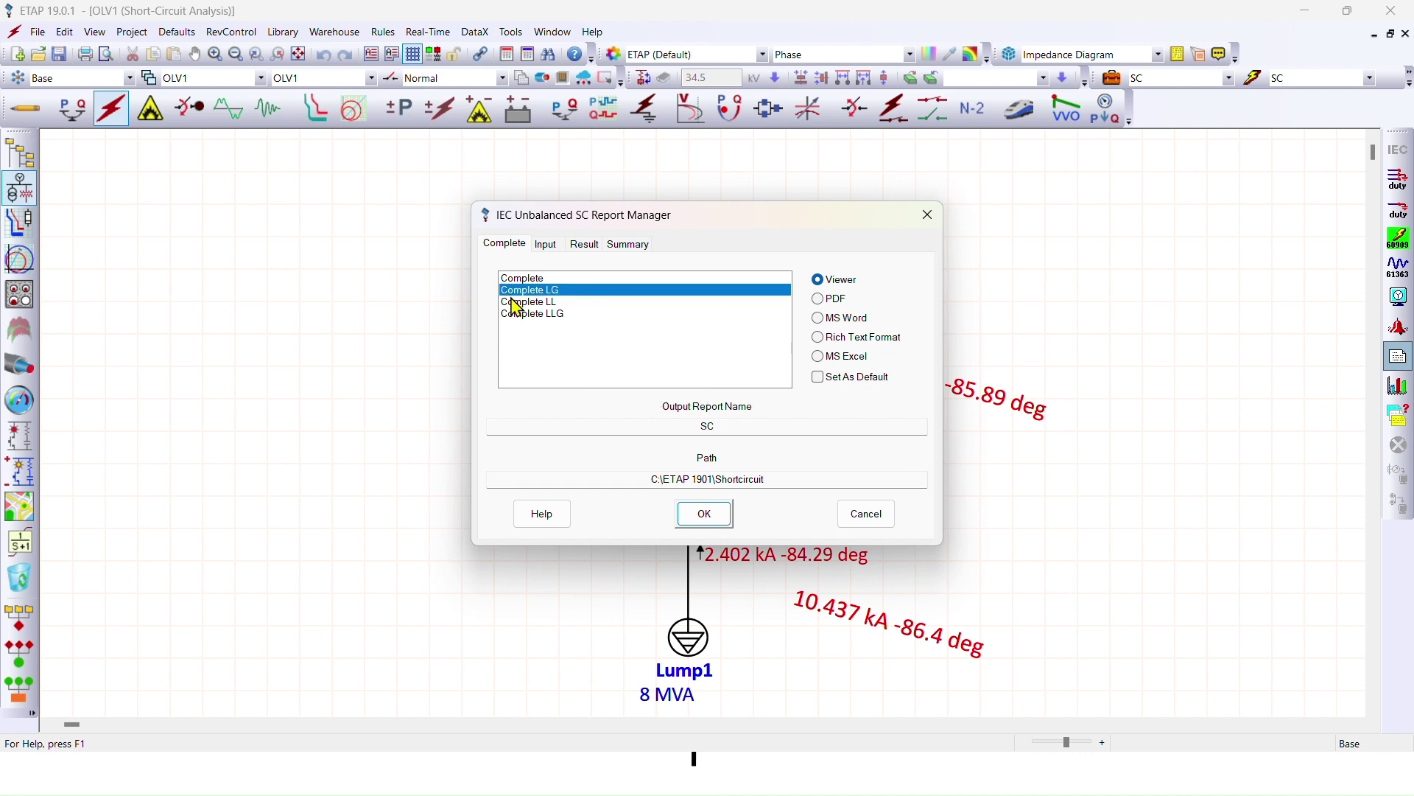
pyautogui.keyDown('ctrl'); pyautogui.click(516, 303); pyautogui.keyUp('ctrl')
pyautogui.keyDown('ctrl'); pyautogui.click(521, 314); pyautogui.keyUp('ctrl')
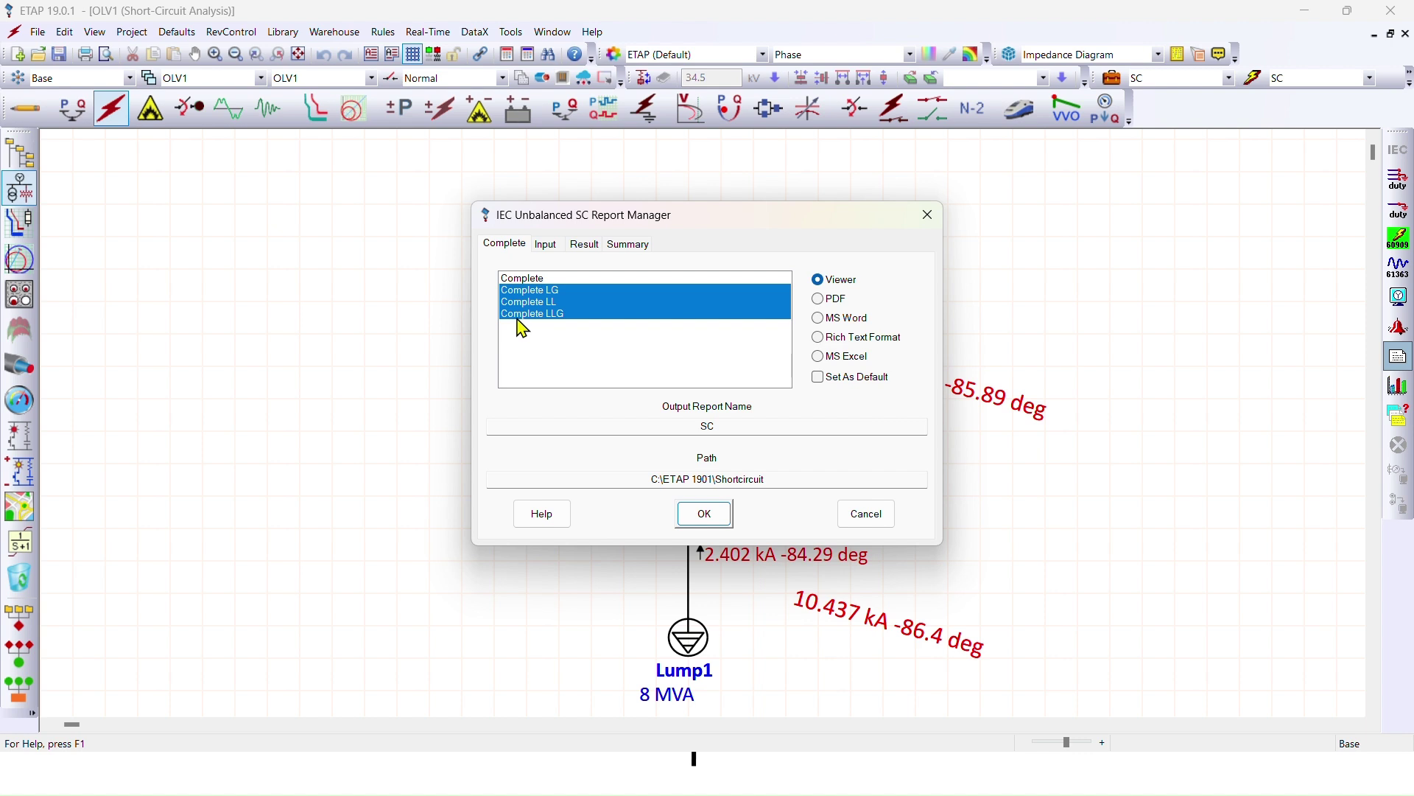
pyautogui.keyDown('ctrl'); pyautogui.click(519, 280); pyautogui.keyUp('ctrl')
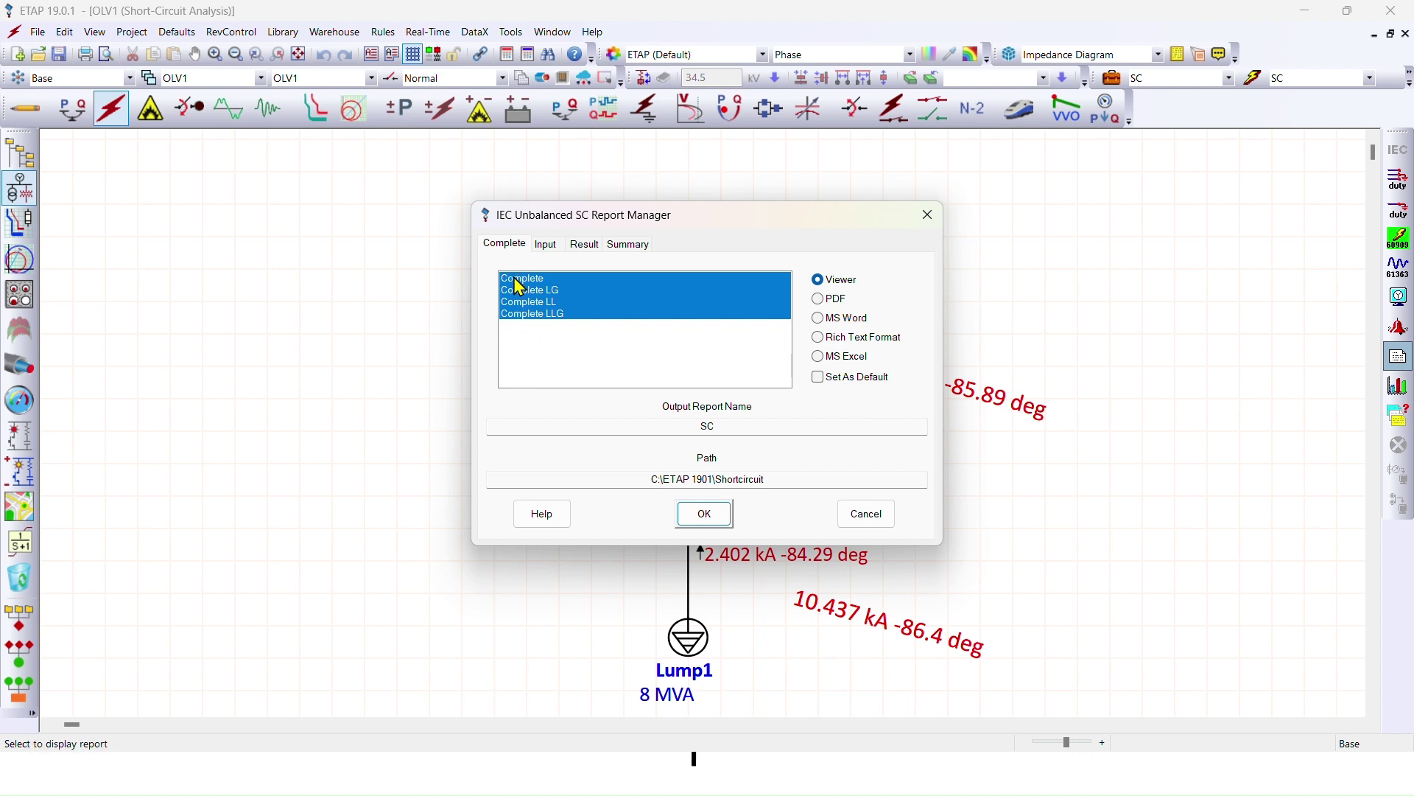
pyautogui.keyDown('ctrl'); pyautogui.click(521, 293); pyautogui.keyUp('ctrl')
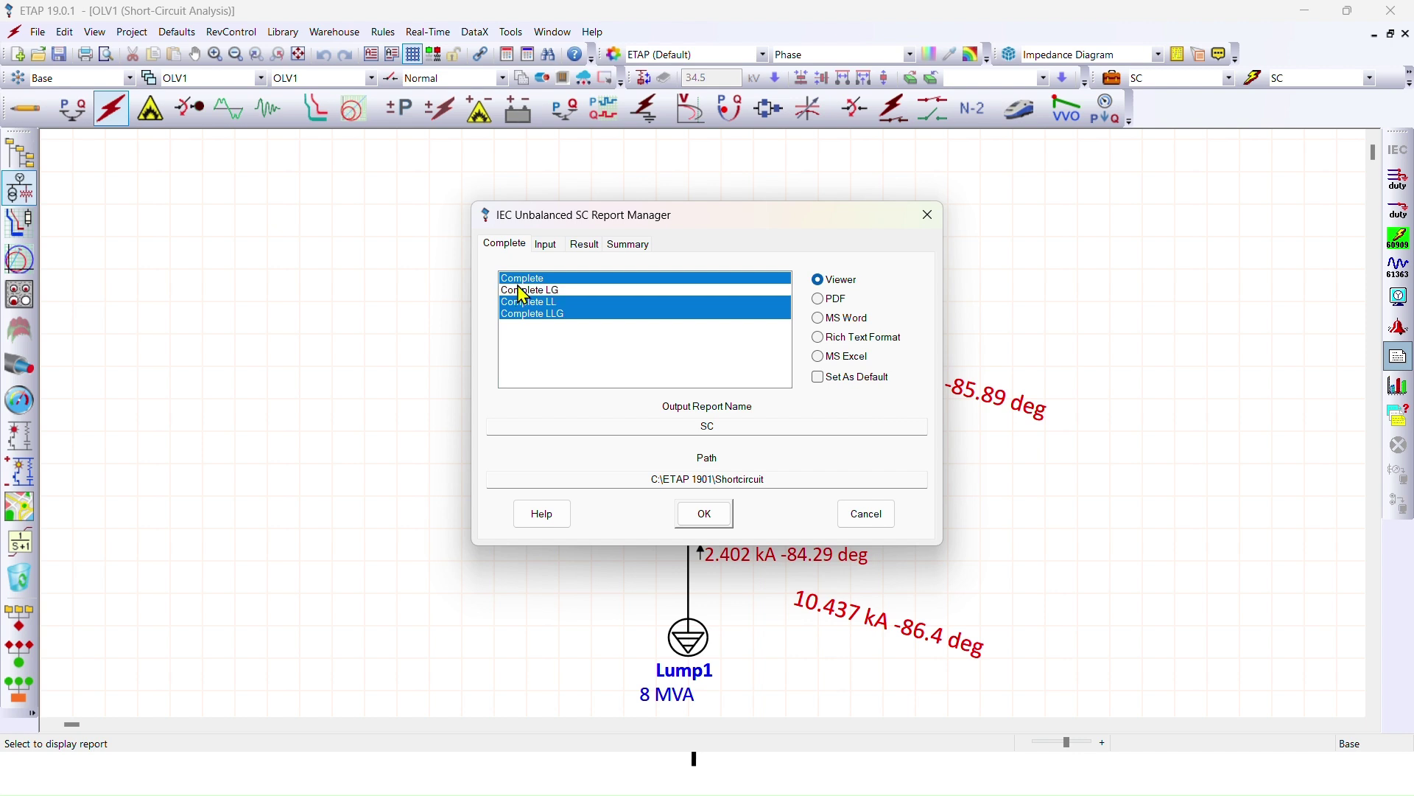
pyautogui.keyDown('ctrl'); pyautogui.click(523, 303); pyautogui.keyUp('ctrl')
pyautogui.keyDown('ctrl'); pyautogui.click(523, 314); pyautogui.keyUp('ctrl')
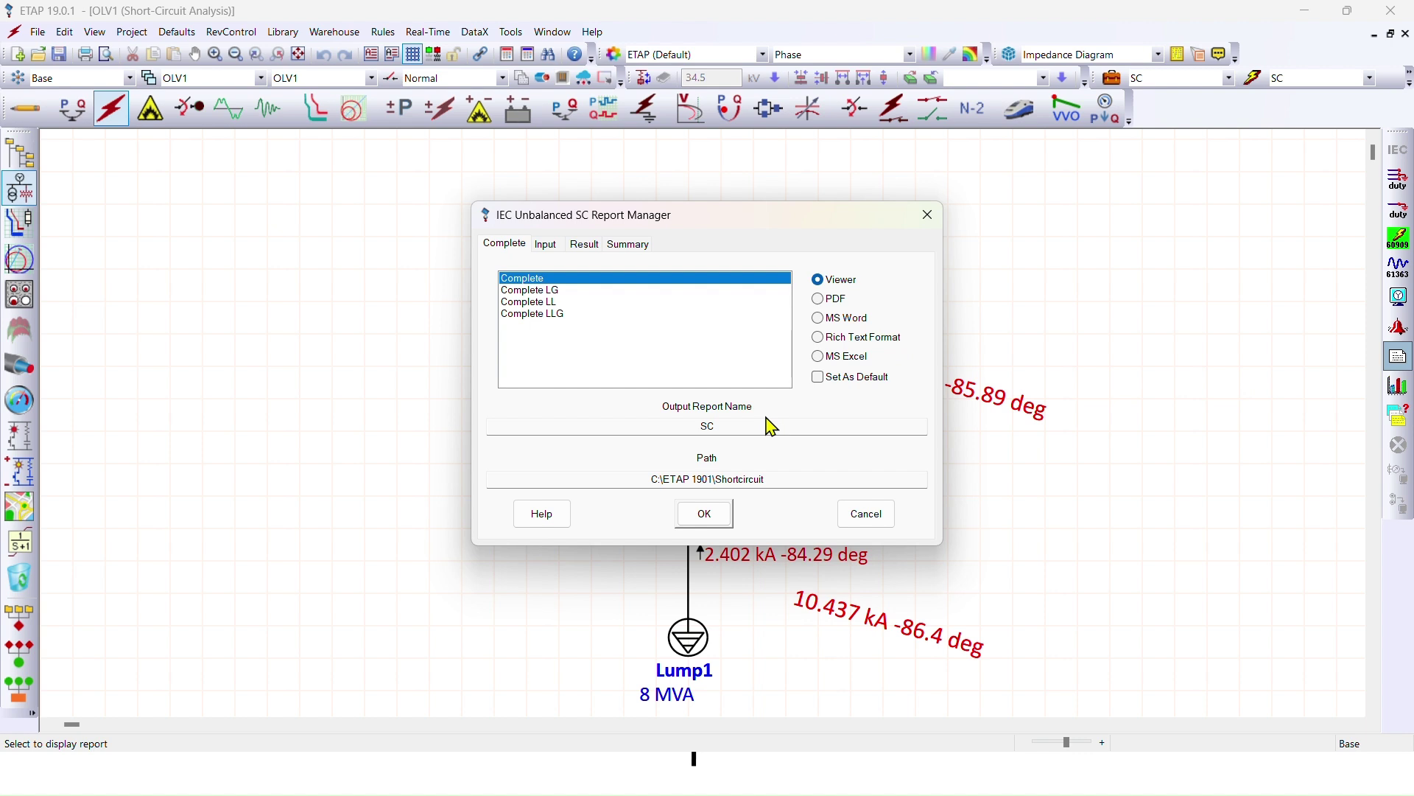
pyautogui.click(819, 300)
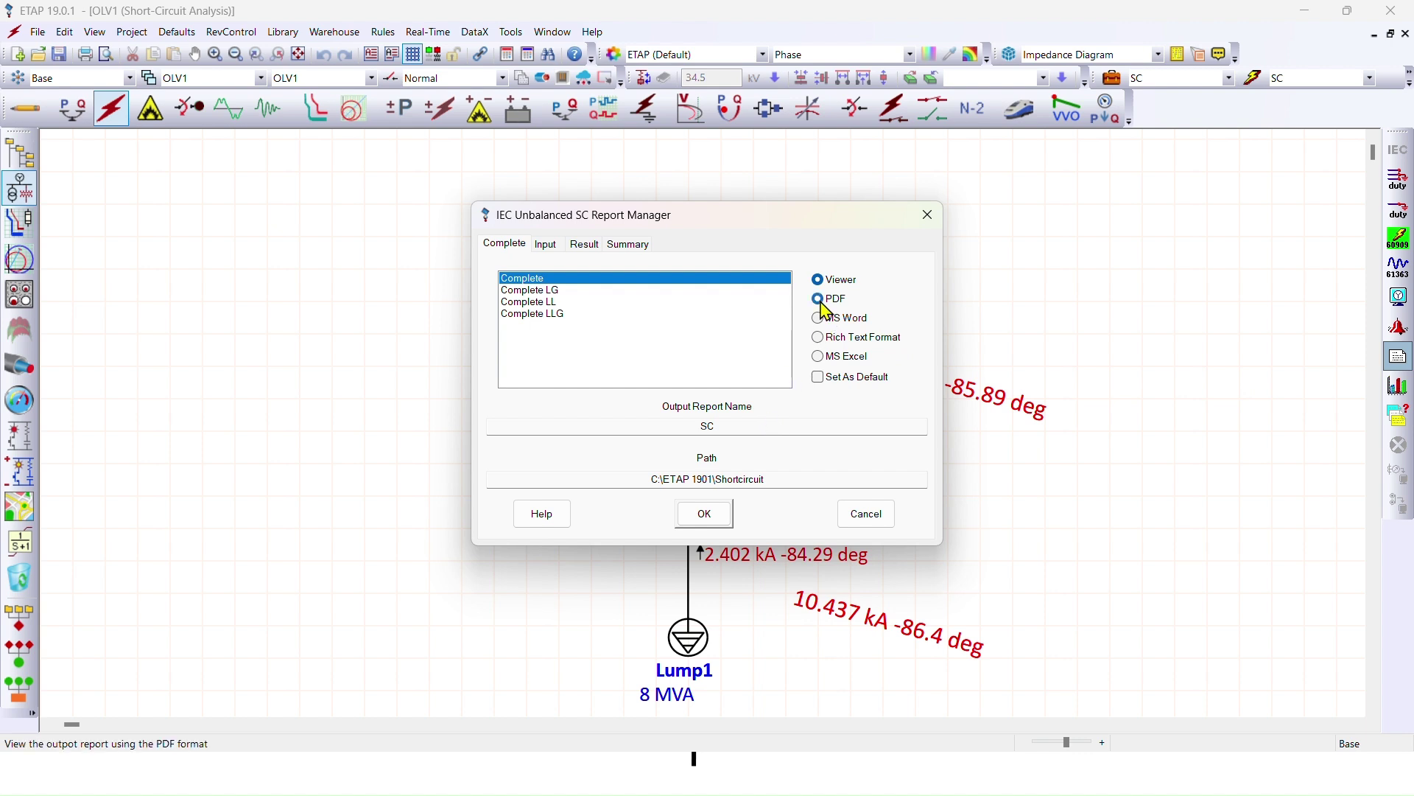
# Generate SC.SI2S - Complete.pdf and scroll to the Short-Circuit Summary Report on page 10
pyautogui.click(727, 520)
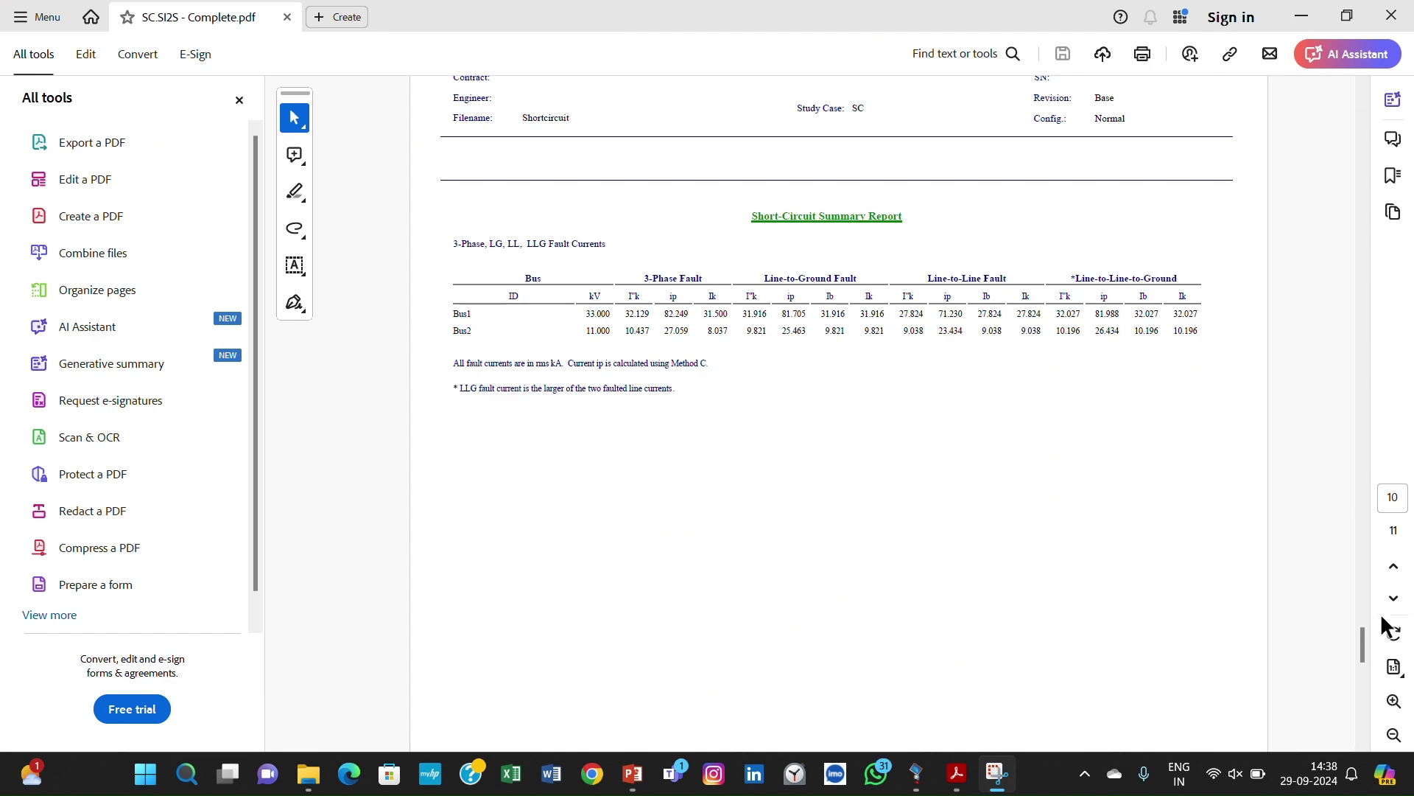
pyautogui.moveTo(1363, 641); pyautogui.dragTo(1380, 240)
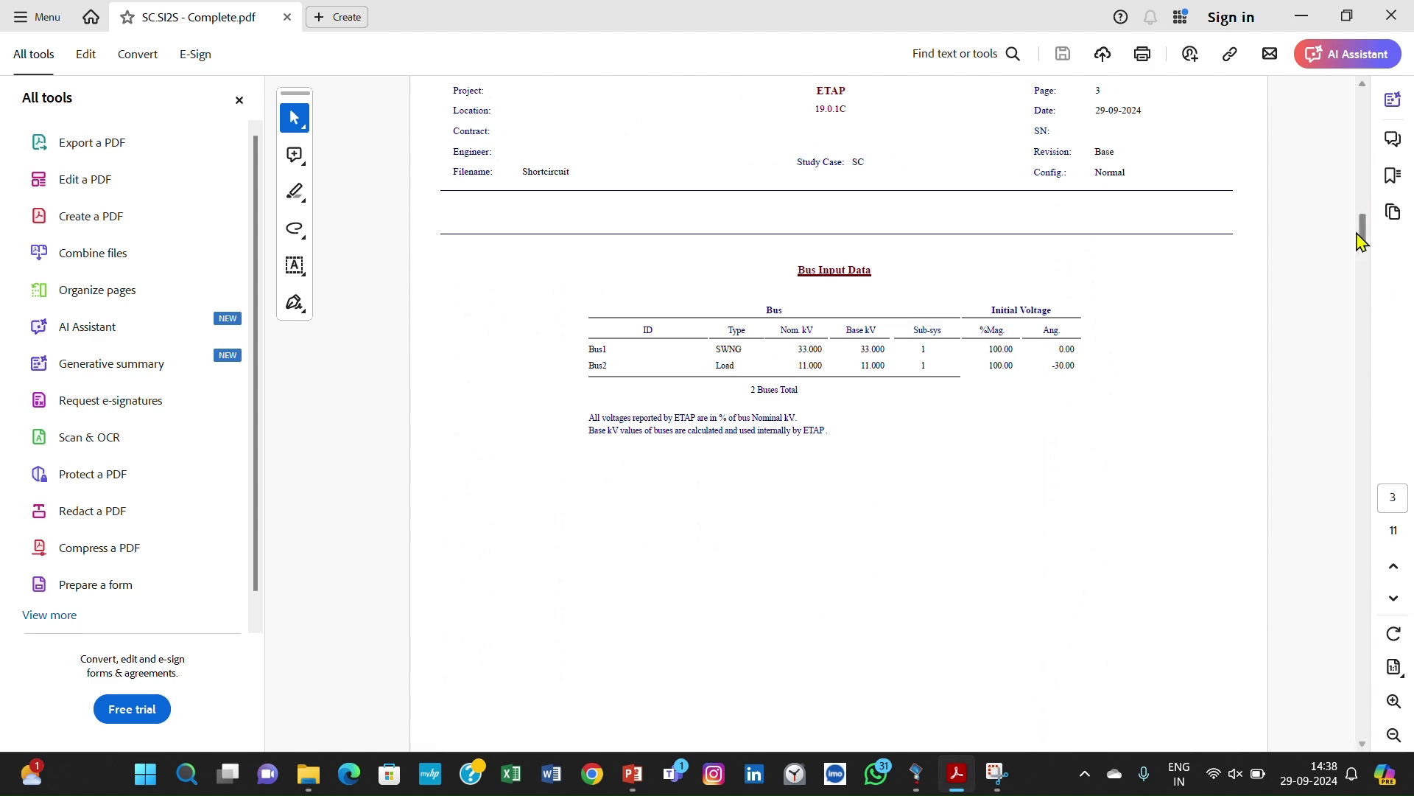
pyautogui.moveTo(1375, 271); pyautogui.dragTo(1377, 294)
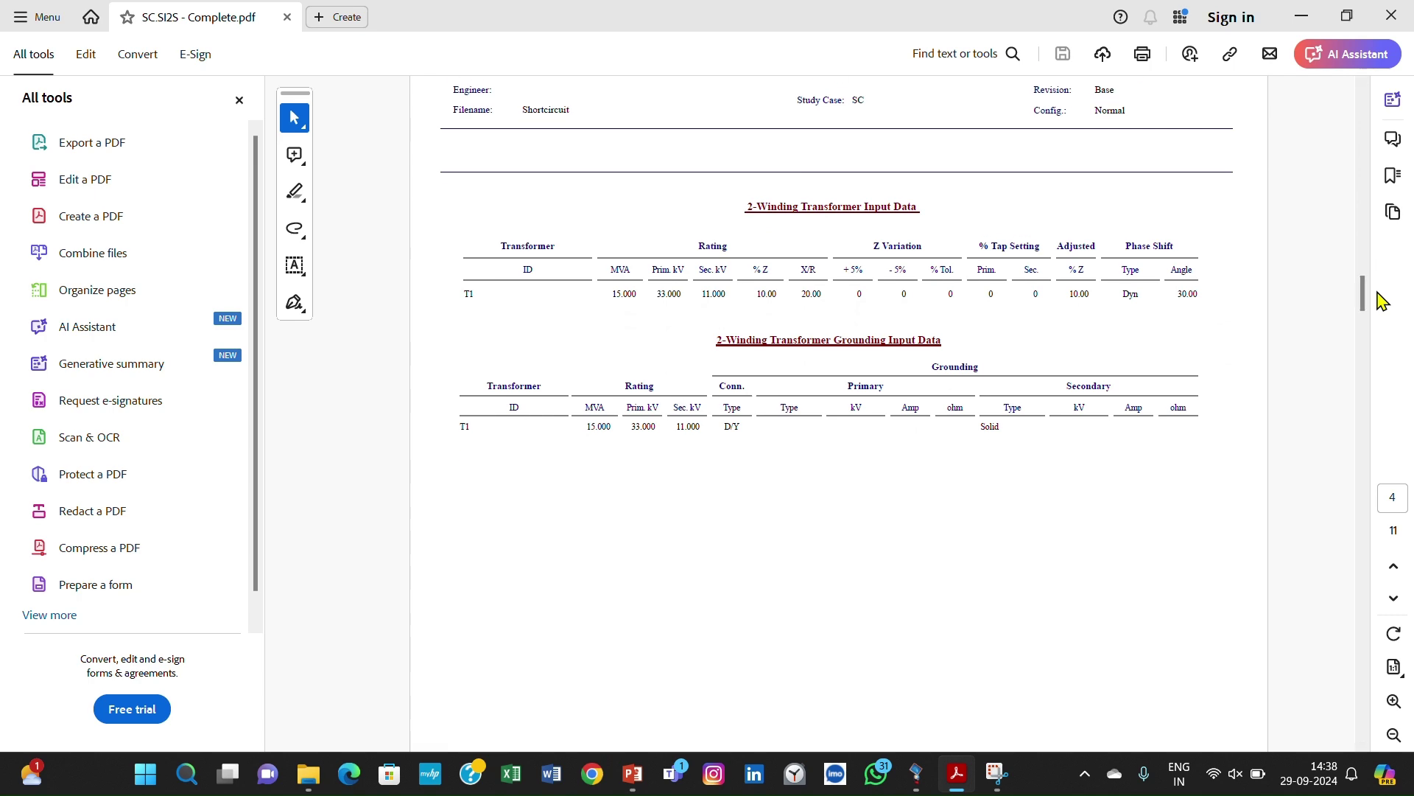
pyautogui.moveTo(1364, 292); pyautogui.dragTo(1372, 650)
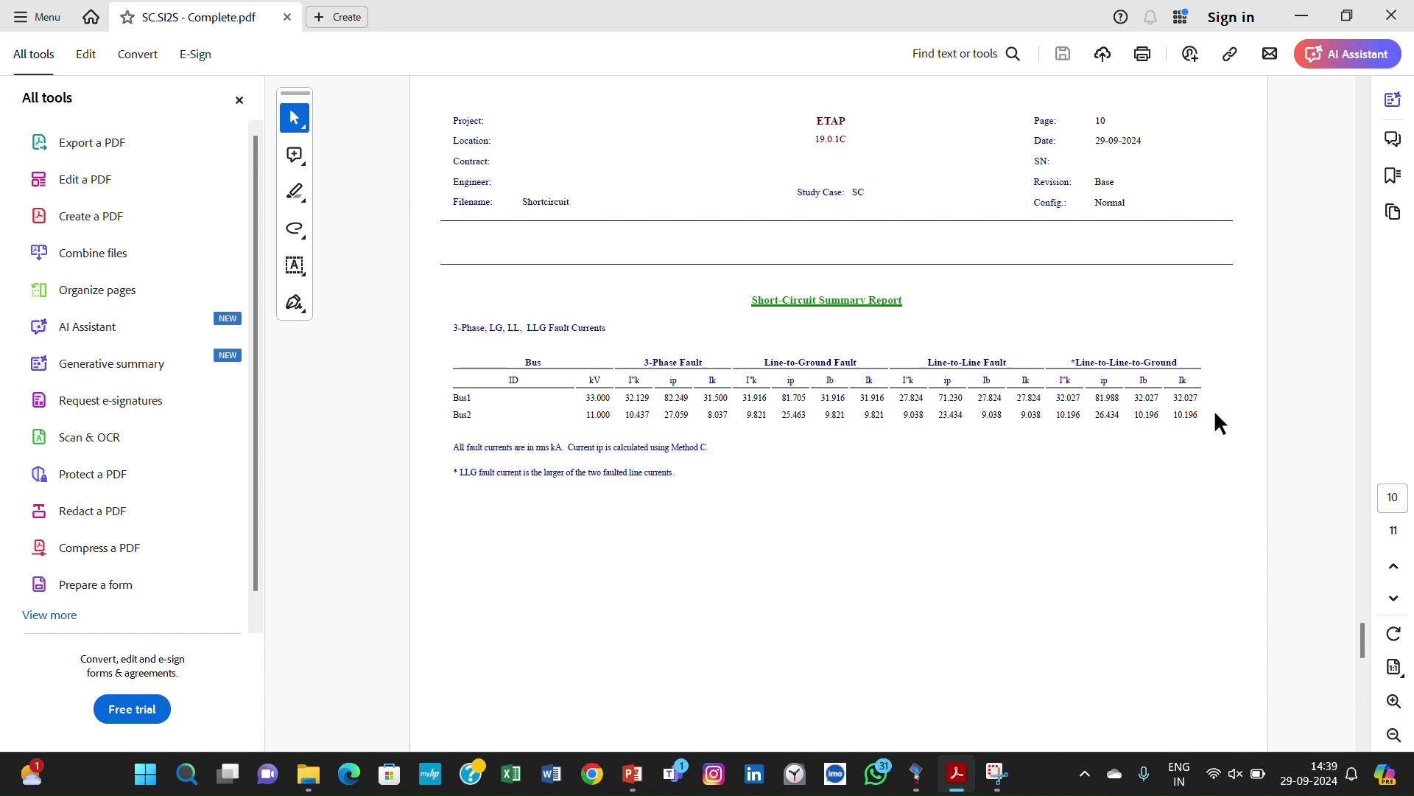
pyautogui.click(1362, 648)
pyautogui.moveTo(1362, 648); pyautogui.dragTo(1363, 703)
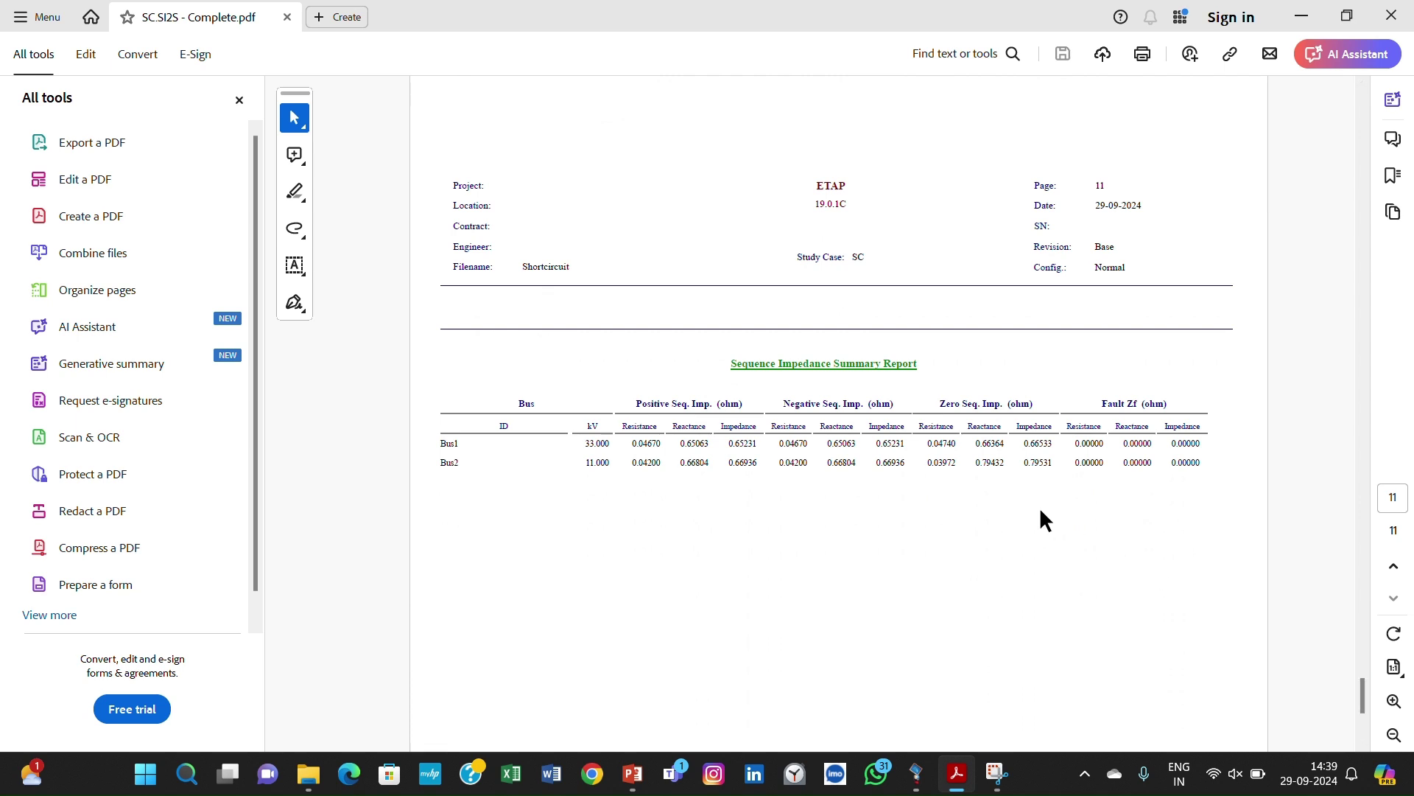
pyautogui.click(1365, 698)
pyautogui.moveTo(1364, 700); pyautogui.dragTo(1364, 638)
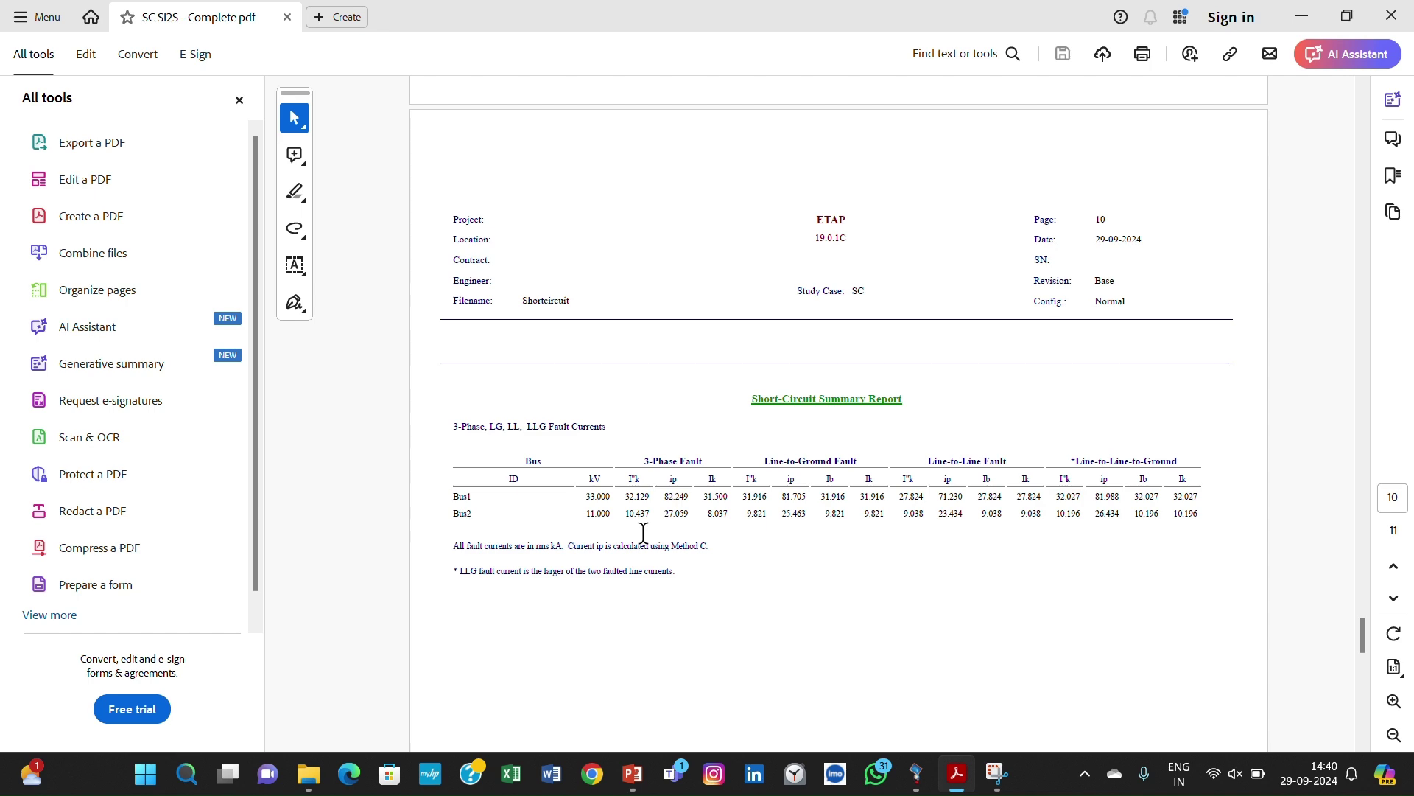
# Return to ETAP and review the SC study case's Standard, Adjustment and Alert tabs
pyautogui.click(917, 775)
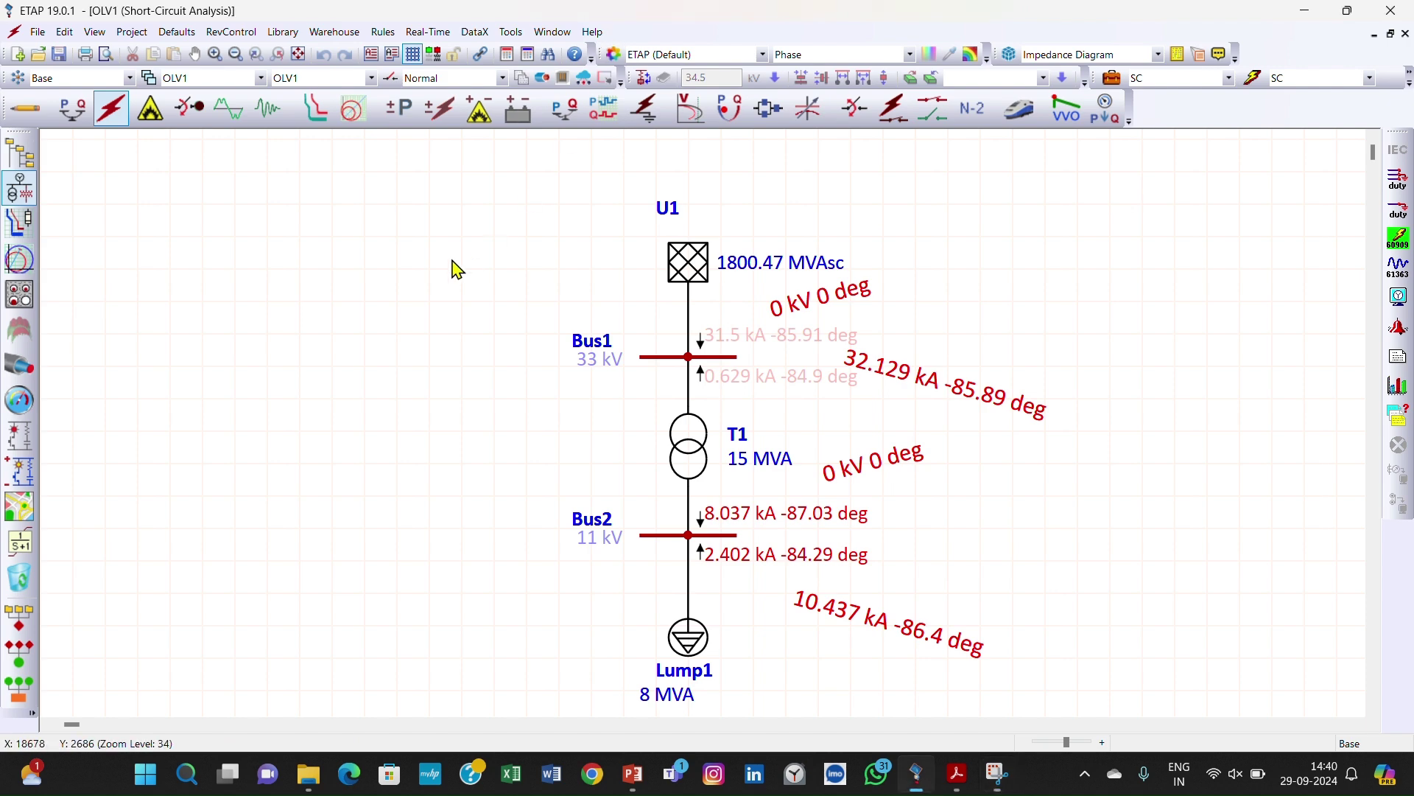
pyautogui.click(1112, 80)
pyautogui.click(506, 163)
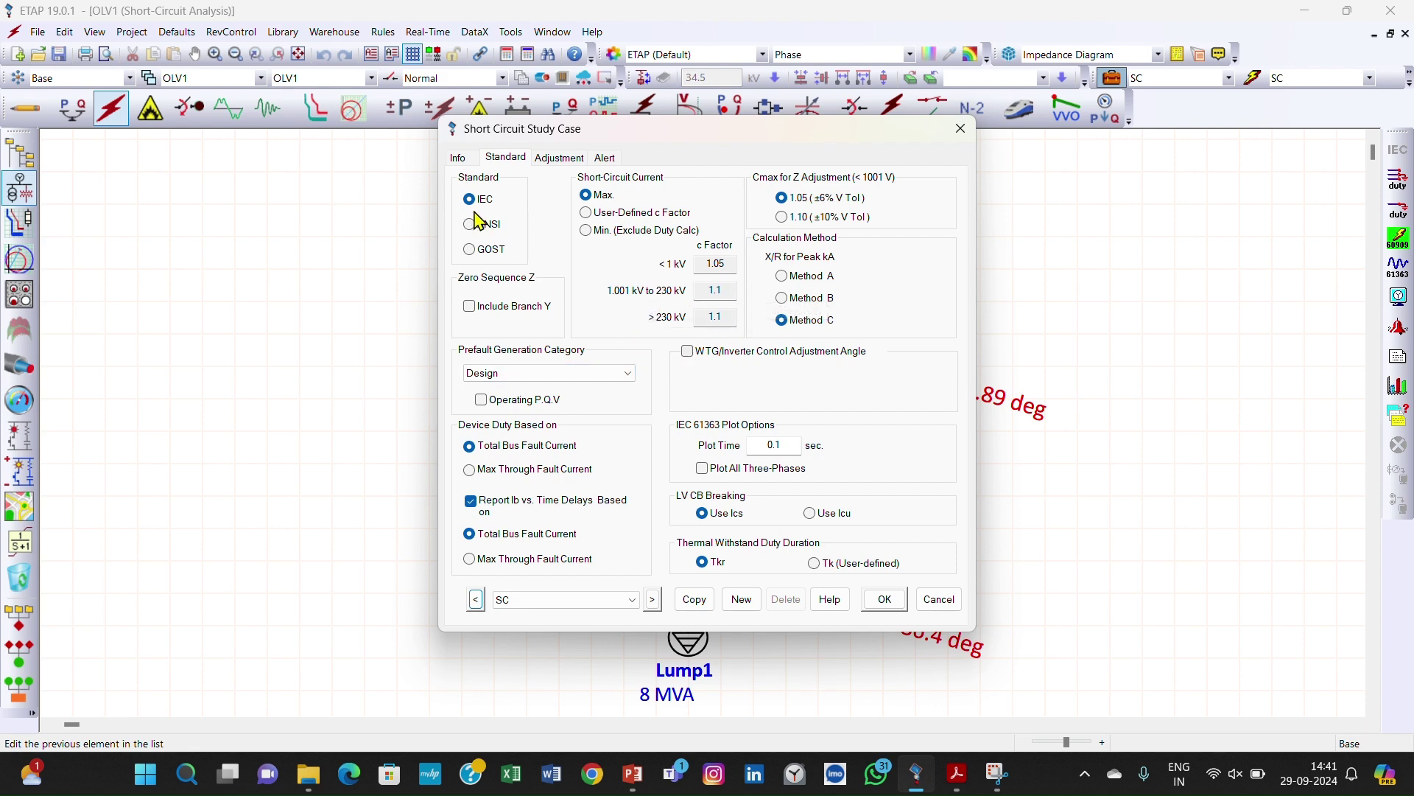
pyautogui.click(560, 159)
pyautogui.click(600, 164)
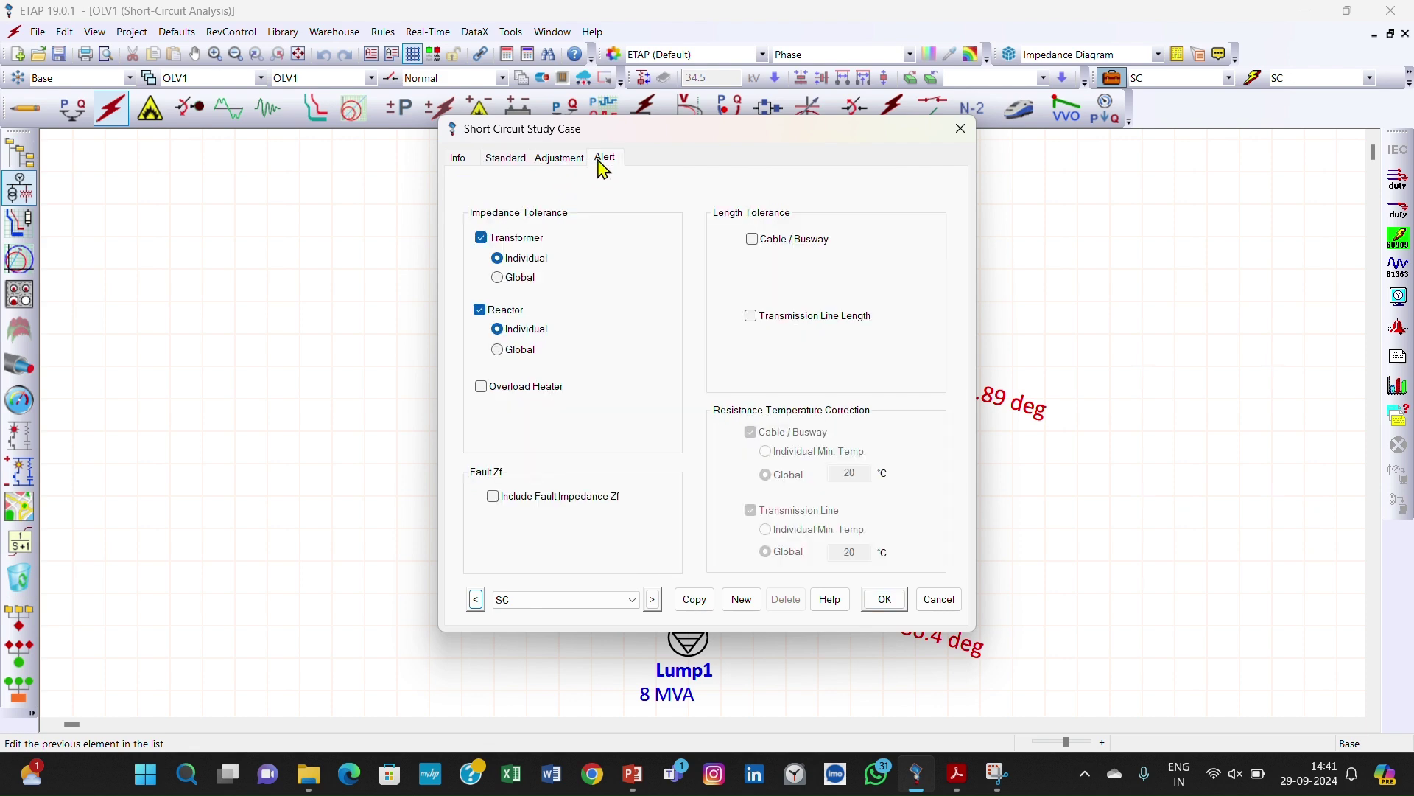
pyautogui.click(507, 160)
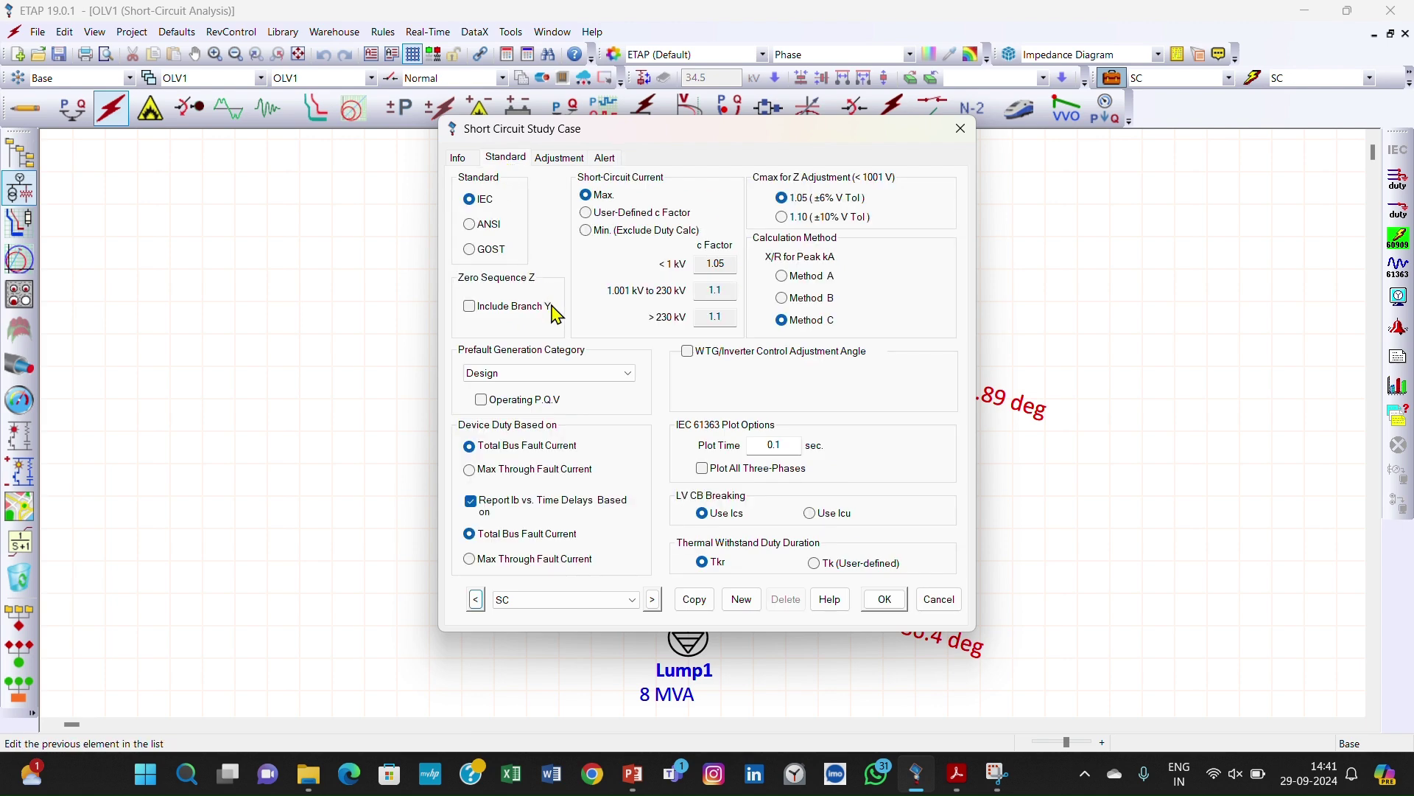
# On the Info tab, move Bus1 to Don't Fault and back, keeping Bus1 and Bus2 faulted
pyautogui.click(465, 162)
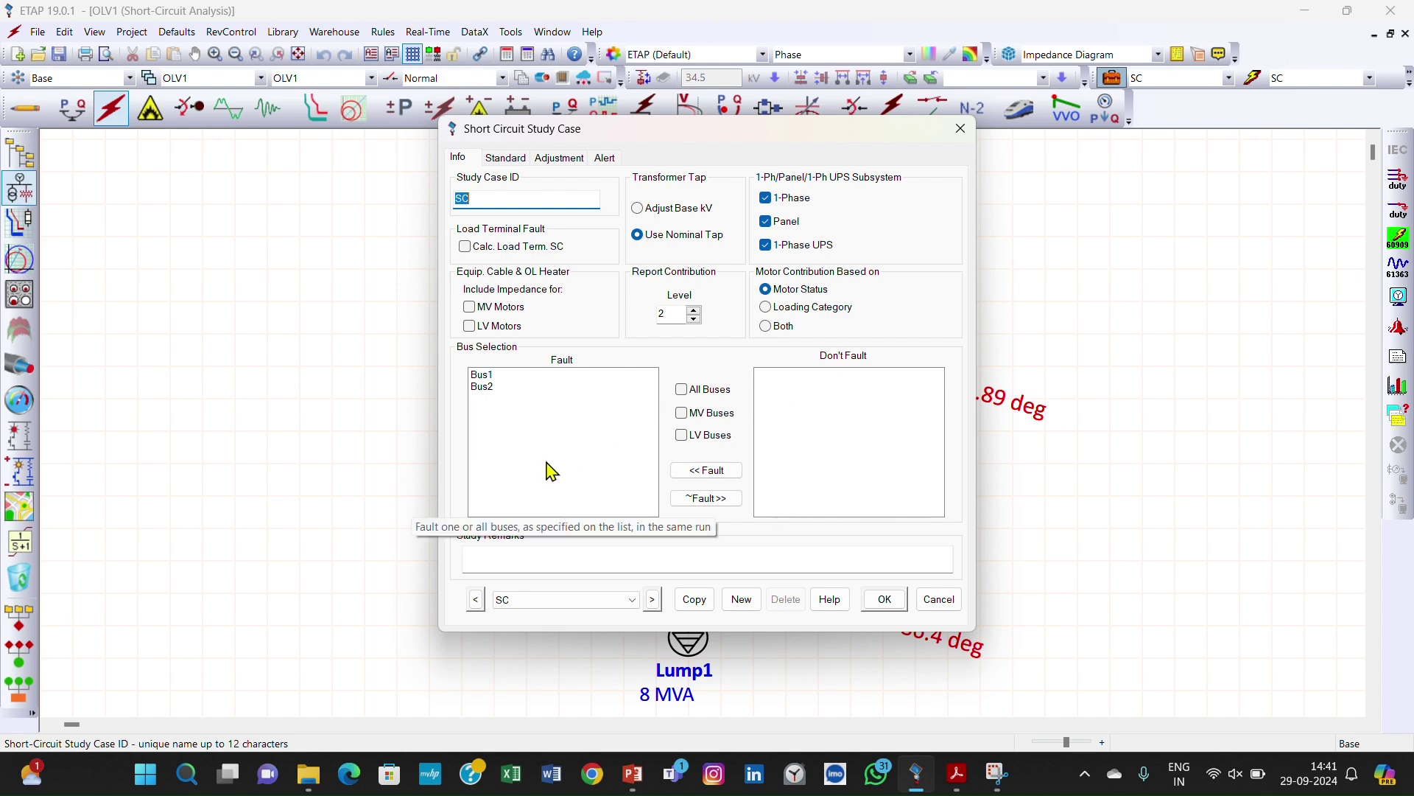
pyautogui.click(482, 375)
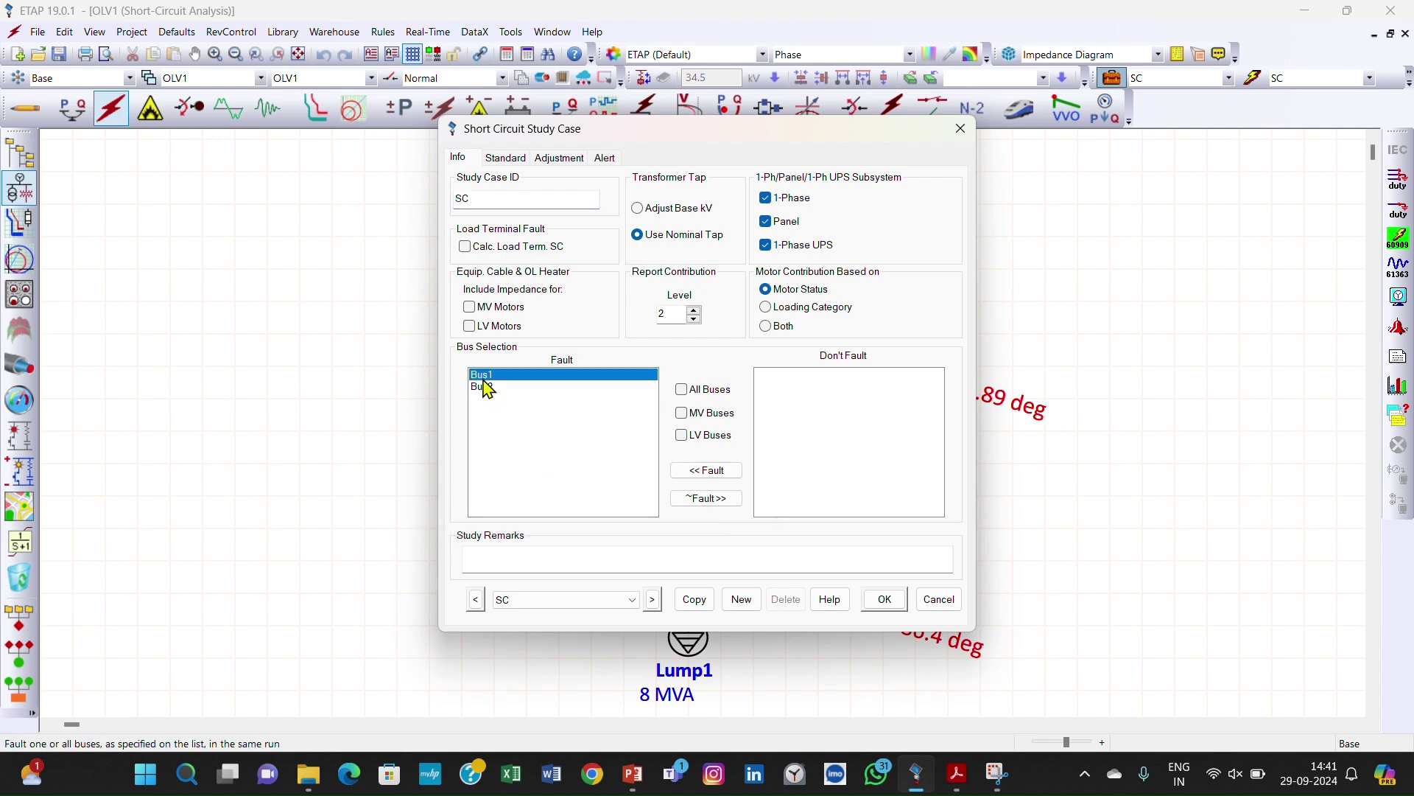
pyautogui.click(718, 499)
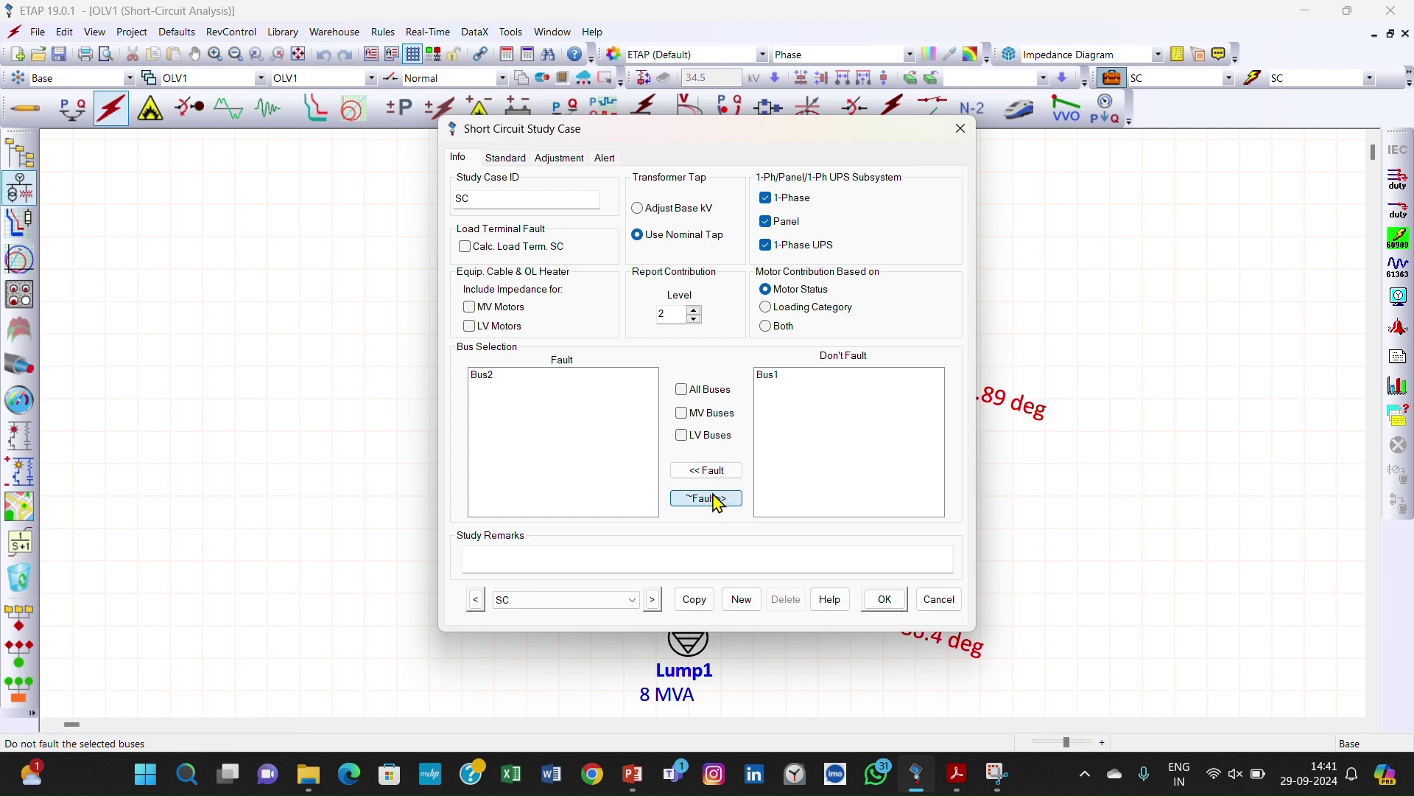
pyautogui.click(766, 380)
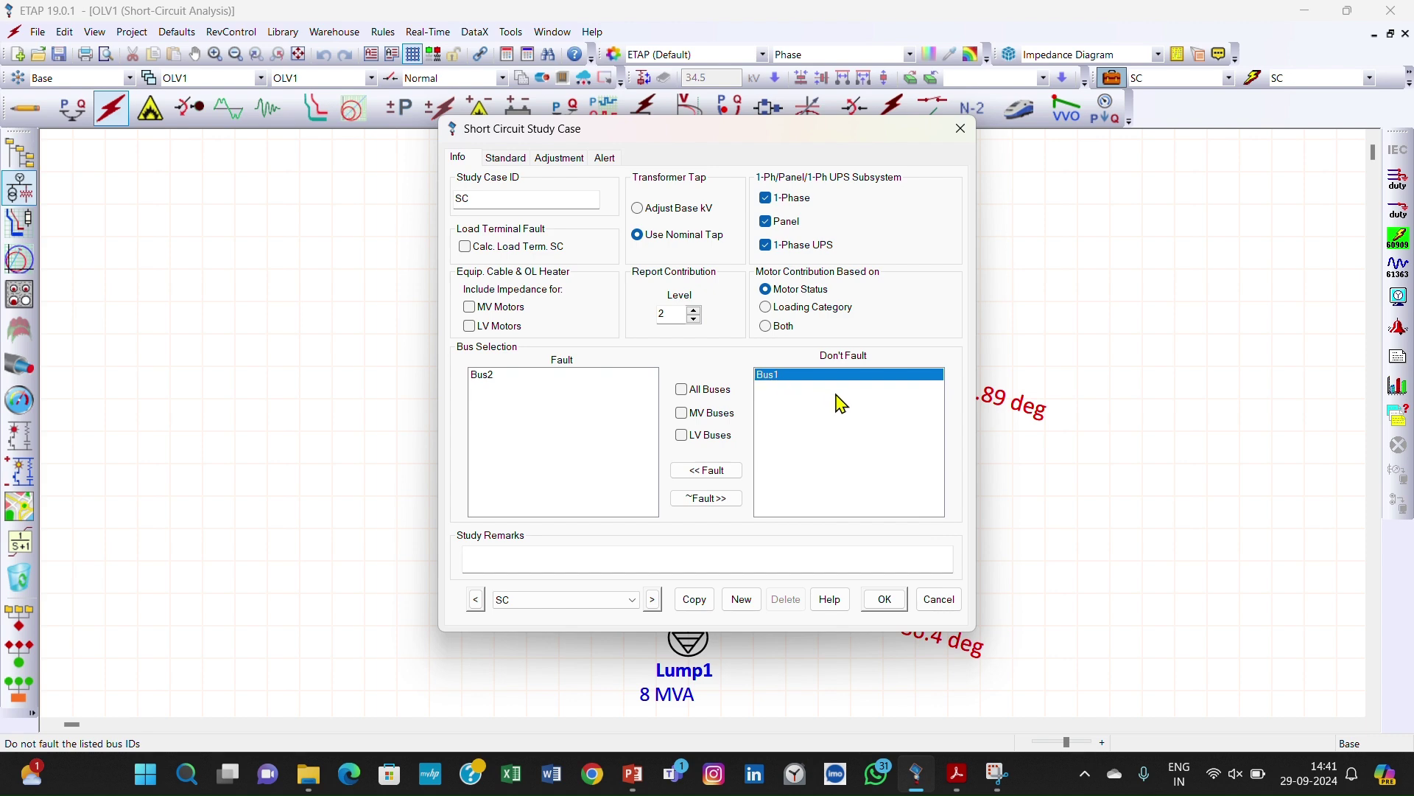
pyautogui.click(729, 483)
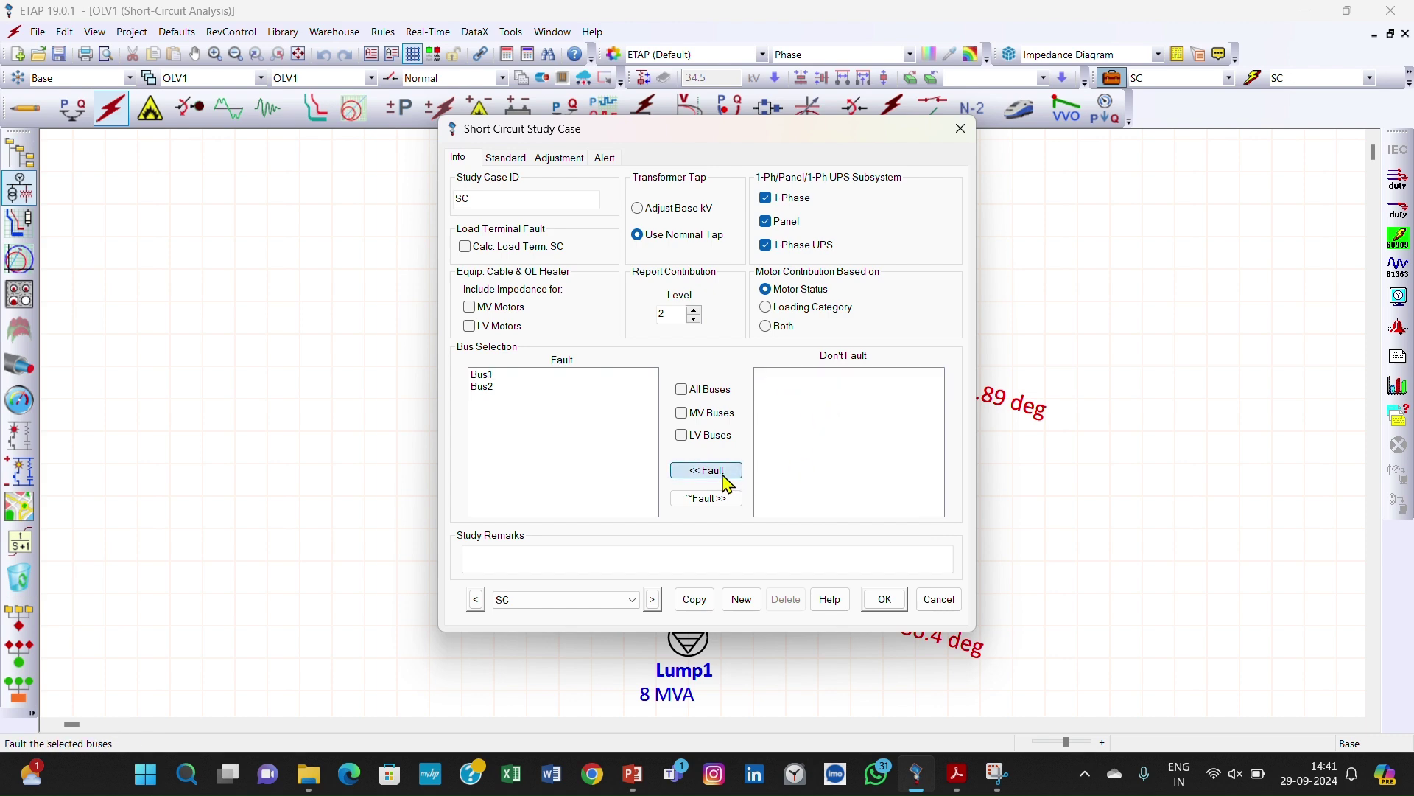